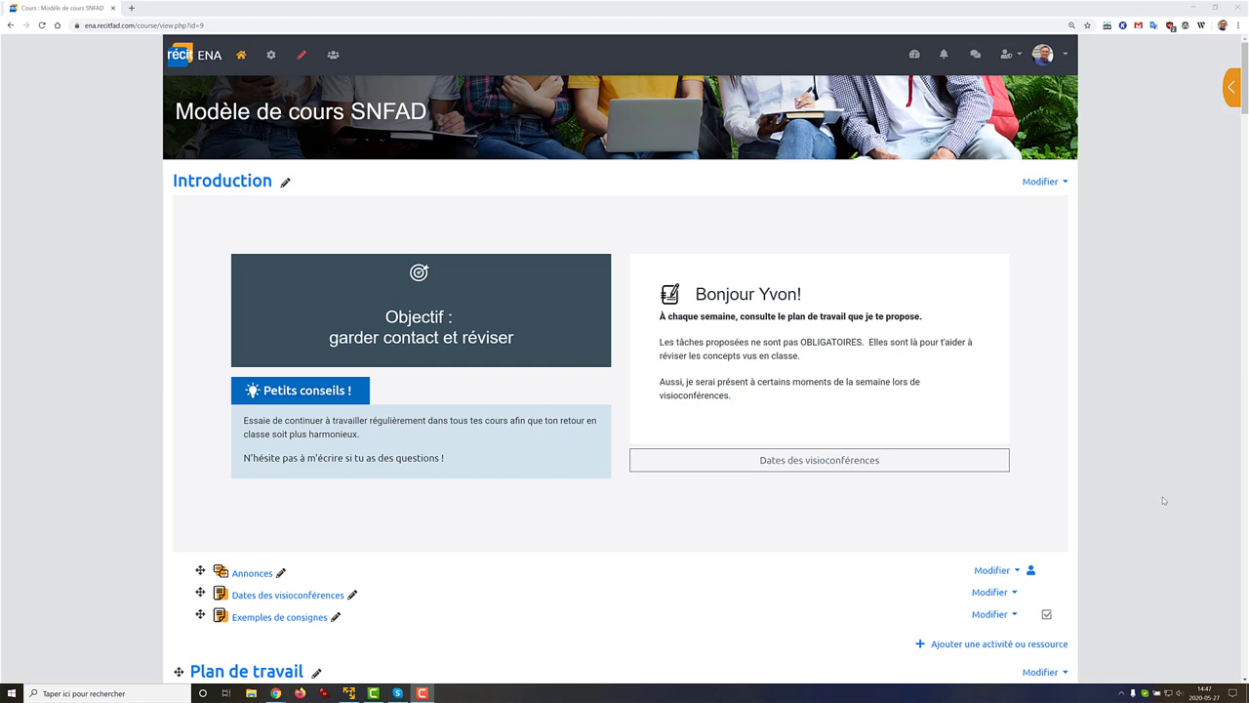
# Open the course's participants list and filter it to Groupe : 01
pyautogui.click(332, 61)
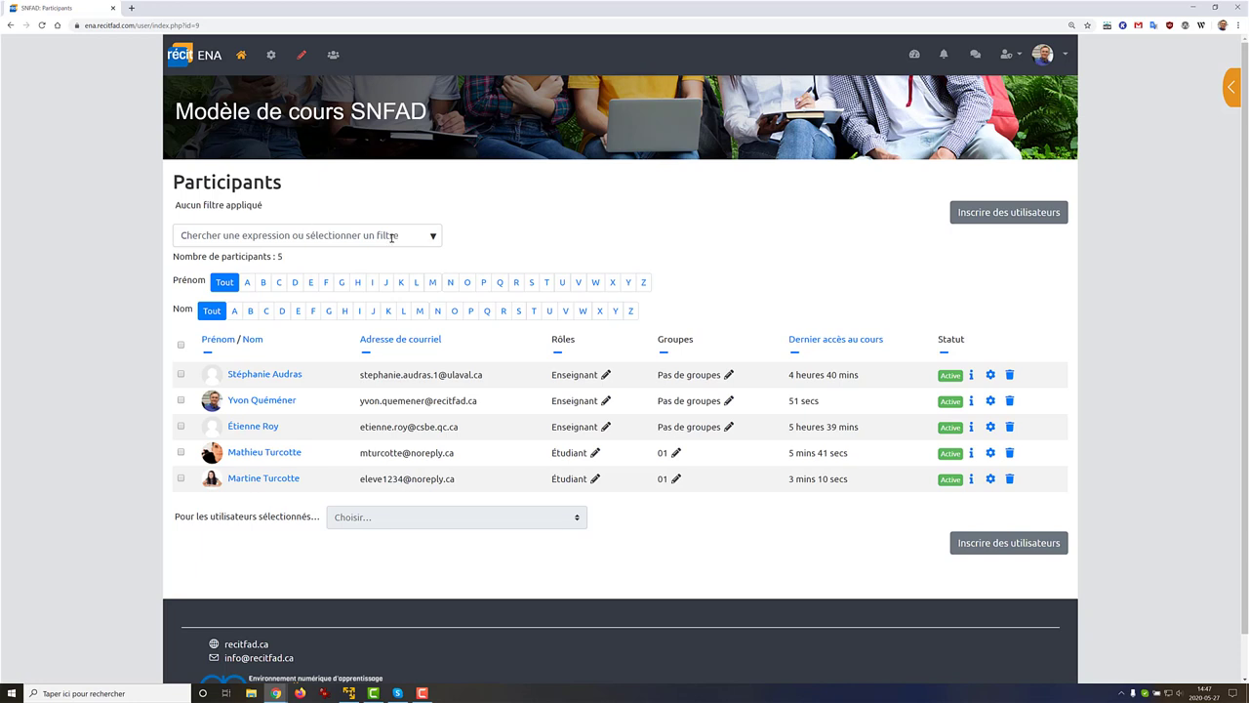
pyautogui.click(433, 237)
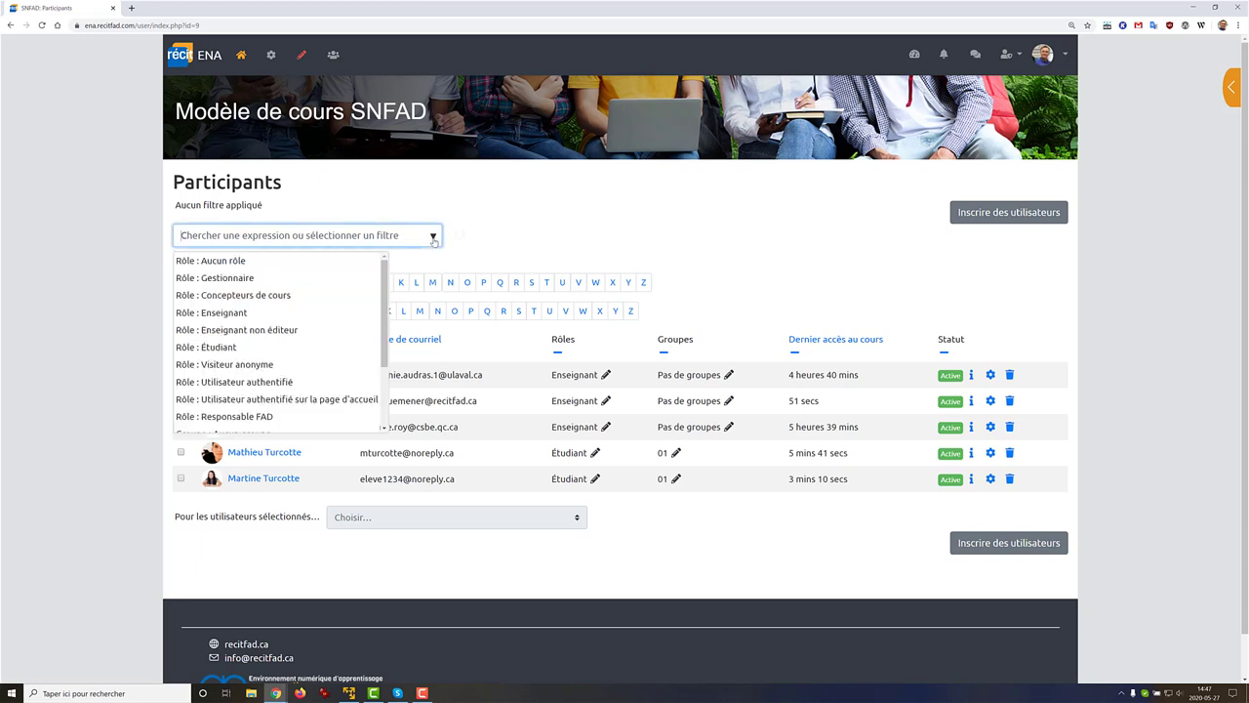
pyautogui.scroll(-2, 265, 332)
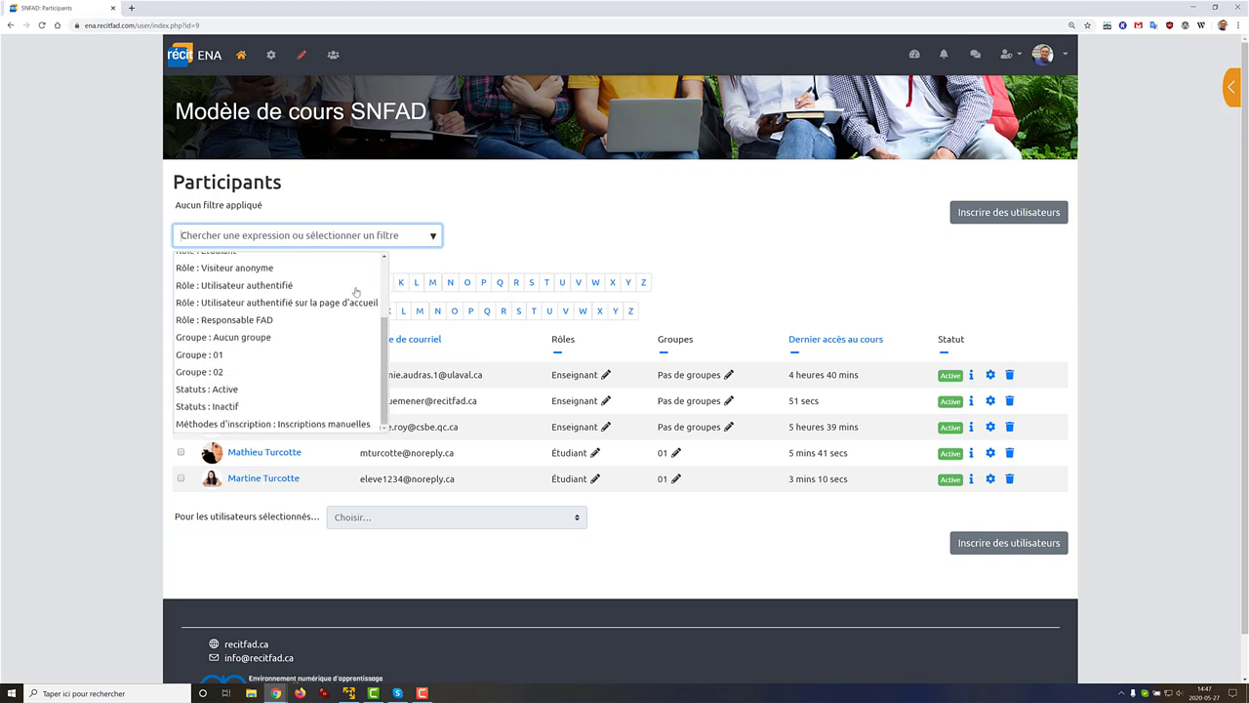
pyautogui.click(265, 354)
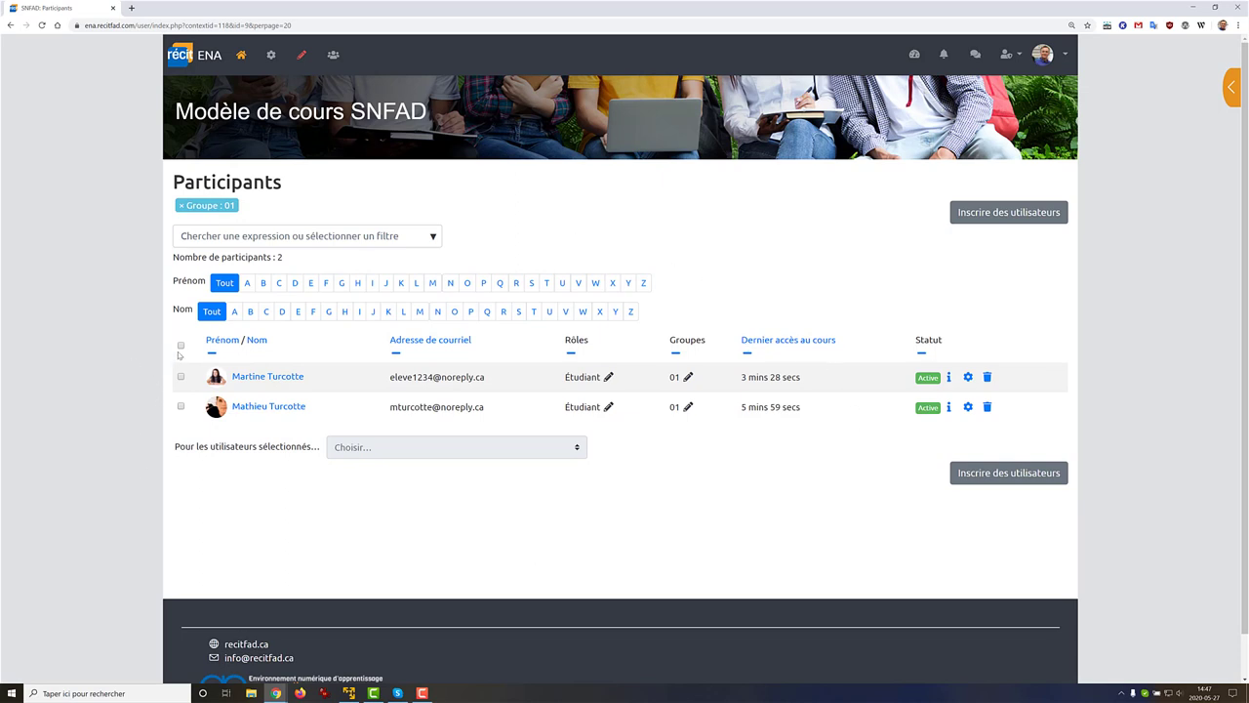
# Send the message "Bonjour les amis!" to all participants listed in group 01
pyautogui.click(180, 345)
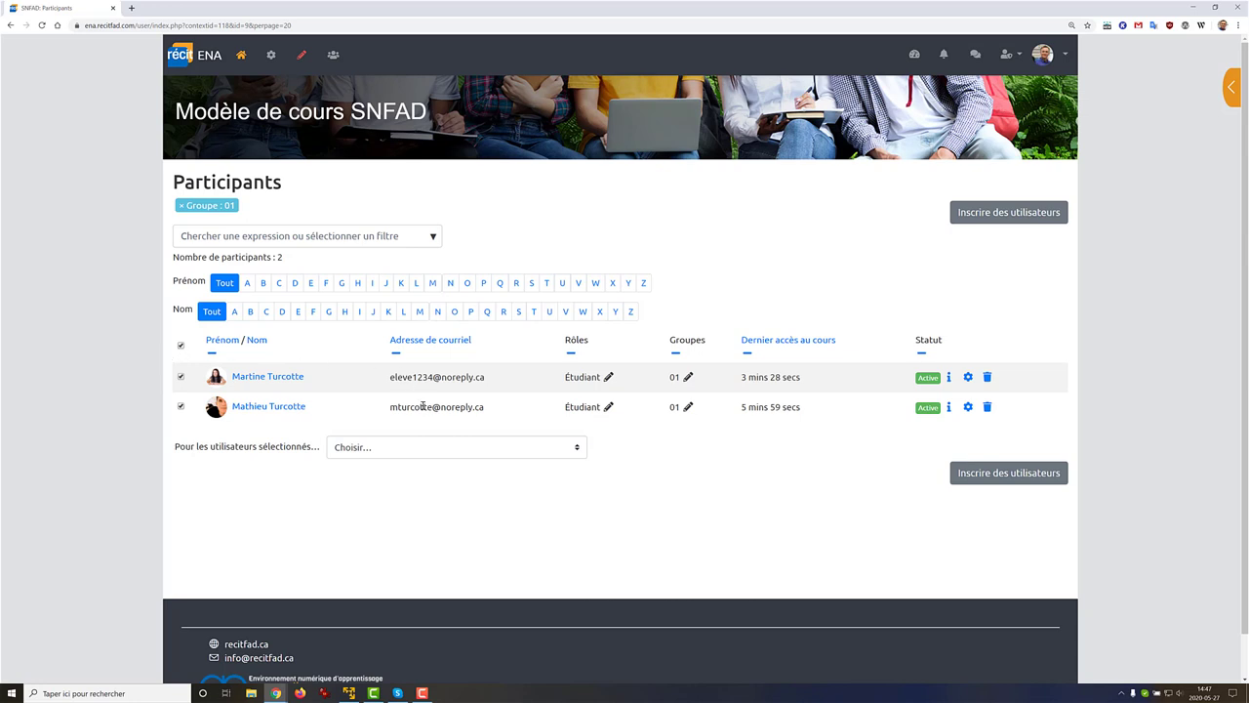
pyautogui.click(462, 449)
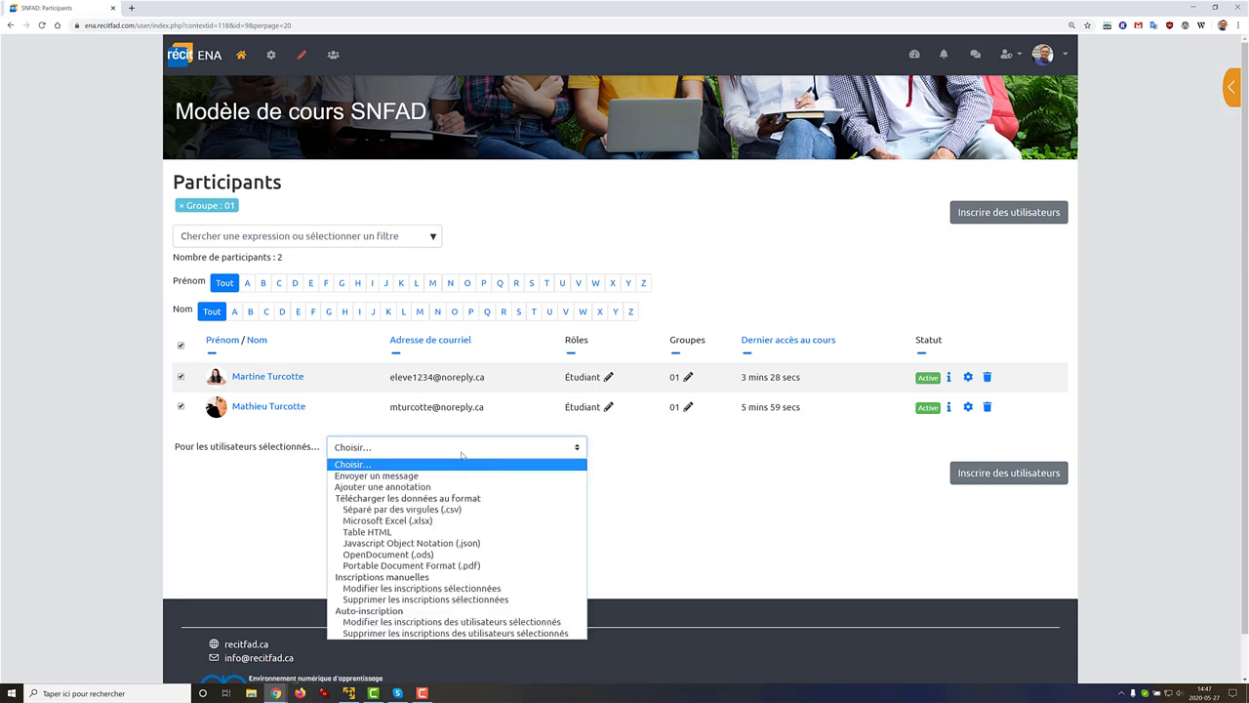
pyautogui.click(399, 476)
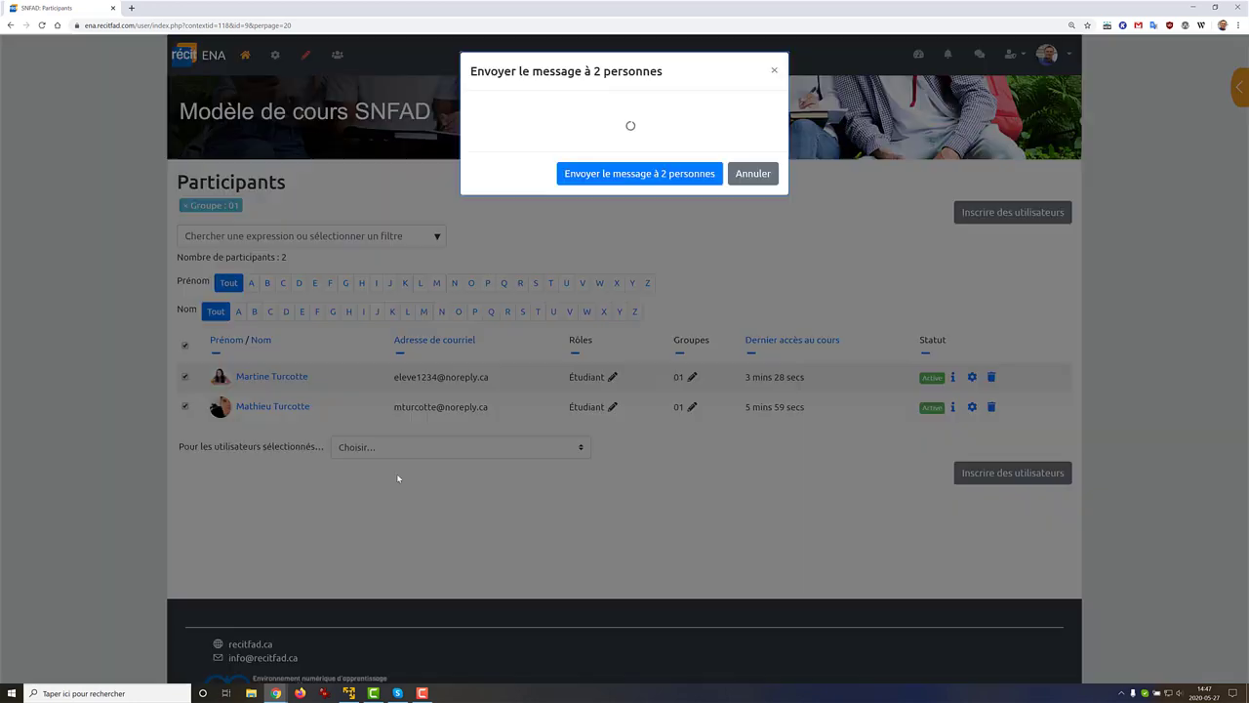
pyautogui.click(538, 121)
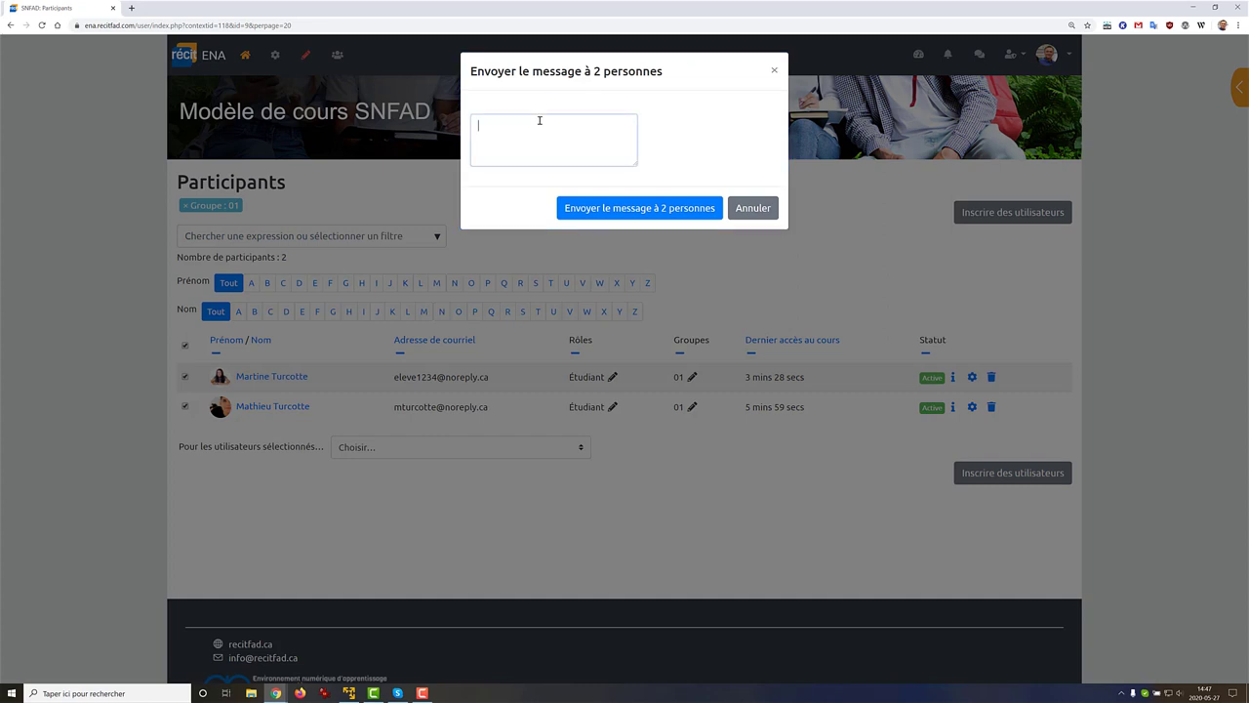
pyautogui.write('B')
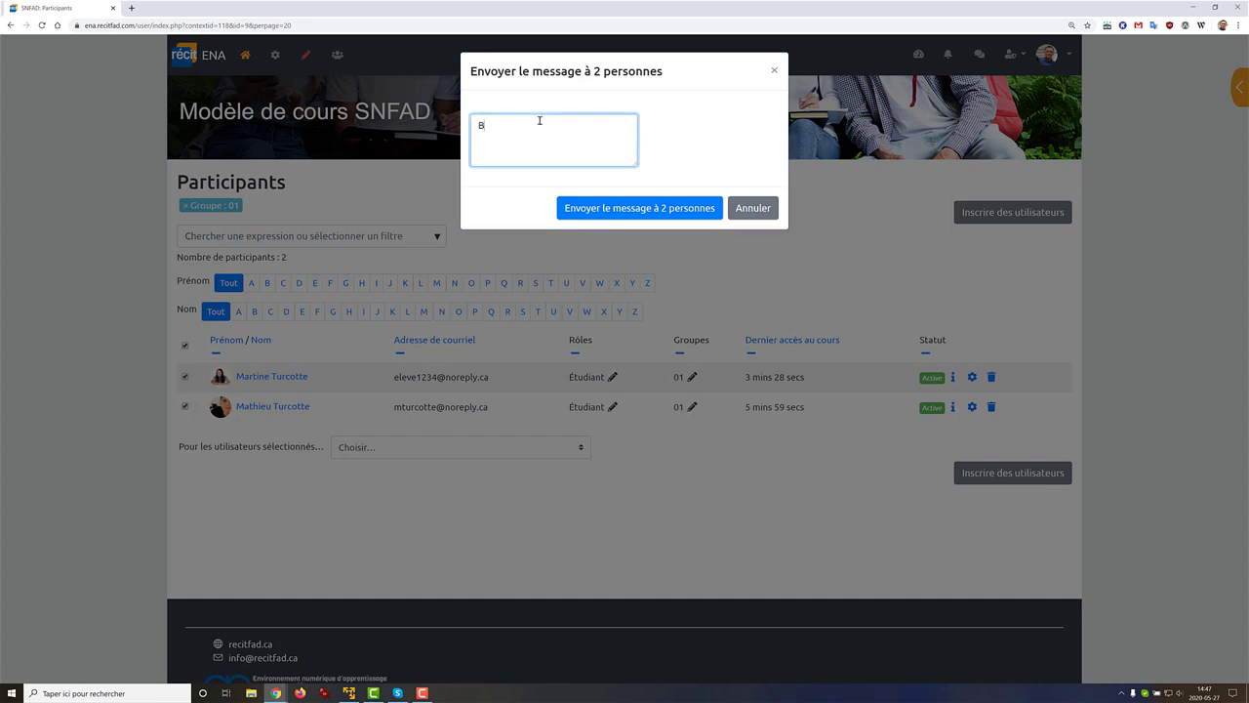
pyautogui.write('onjour les avis')
pyautogui.press('BackSpace')
pyautogui.write('mis!')
pyautogui.click(597, 208)
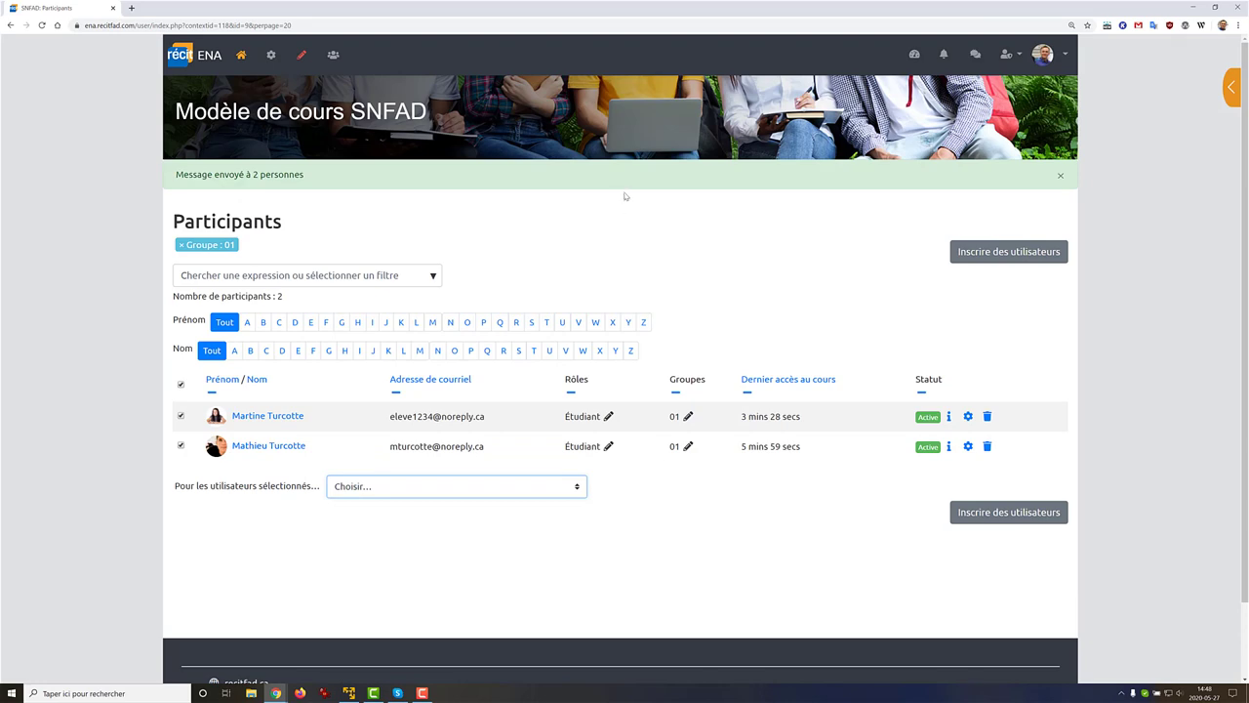
# Restore the teacher's browser window to half-screen size, beside the student's private browsing window
pyautogui.doubleClick(927, 12)
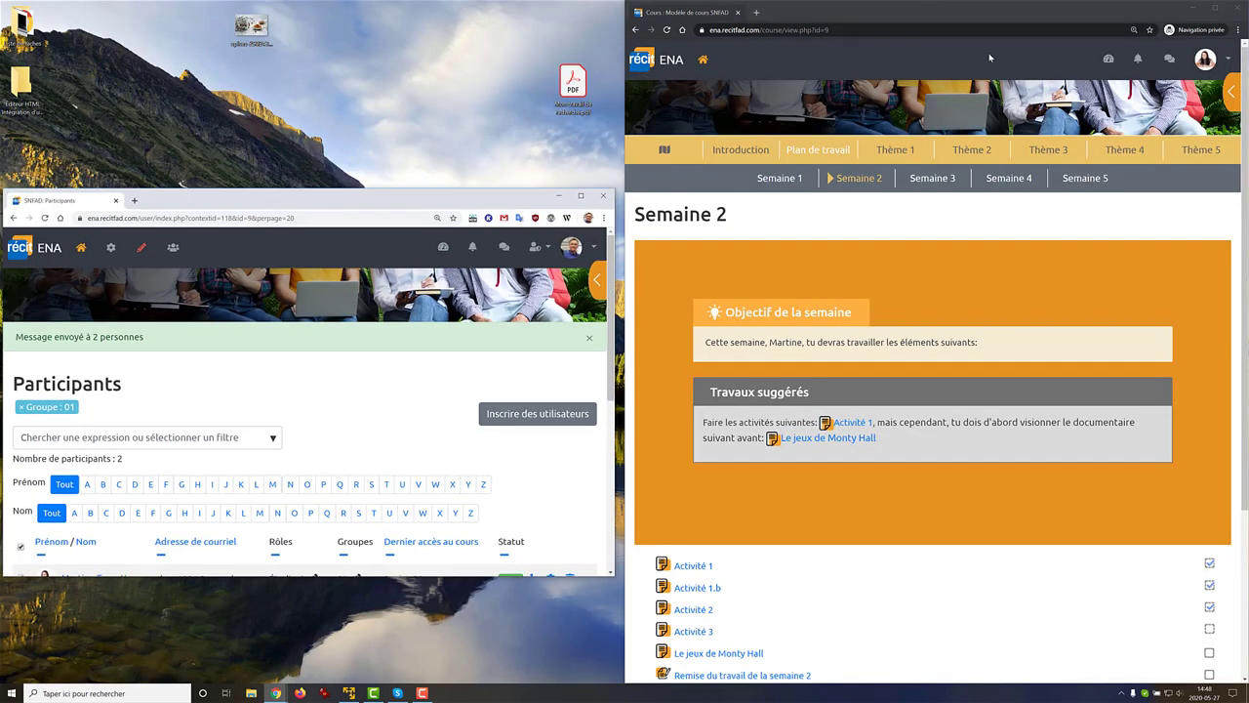
pyautogui.doubleClick(318, 205)
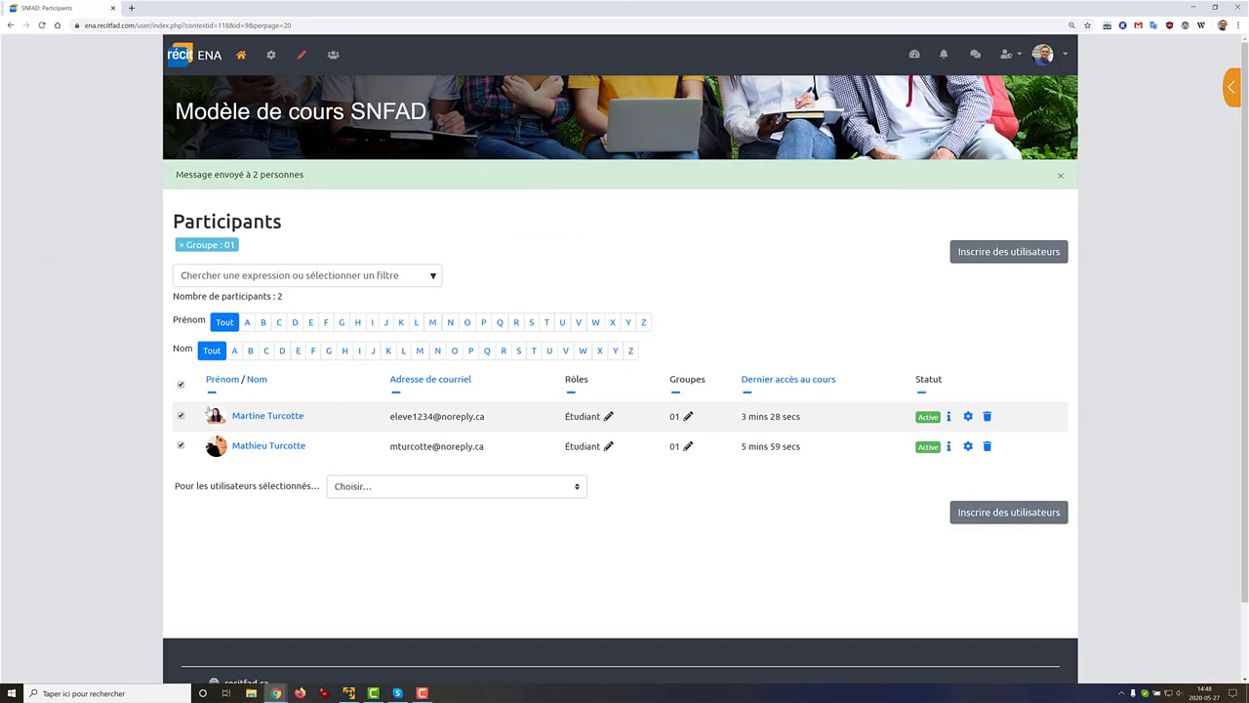
pyautogui.doubleClick(306, 15)
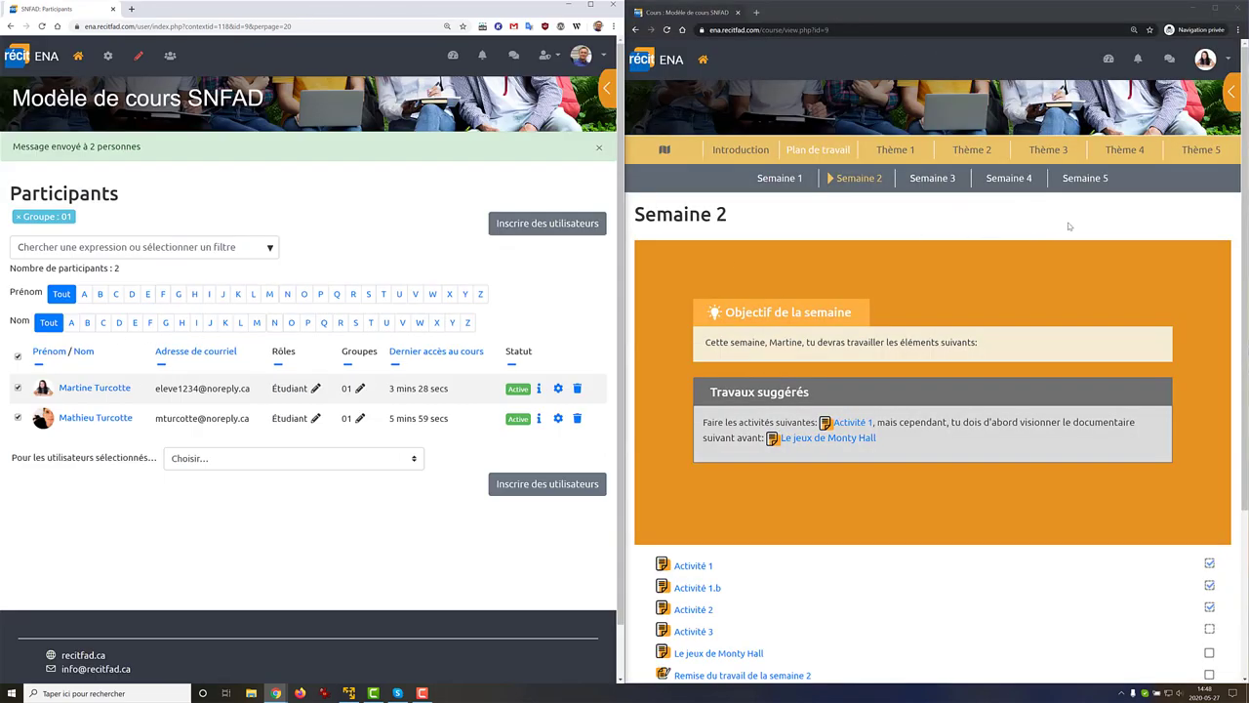
# Reload the student's course page and open the teacher's new private message in the student's messaging
pyautogui.click(1034, 213)
pyautogui.click(668, 30)
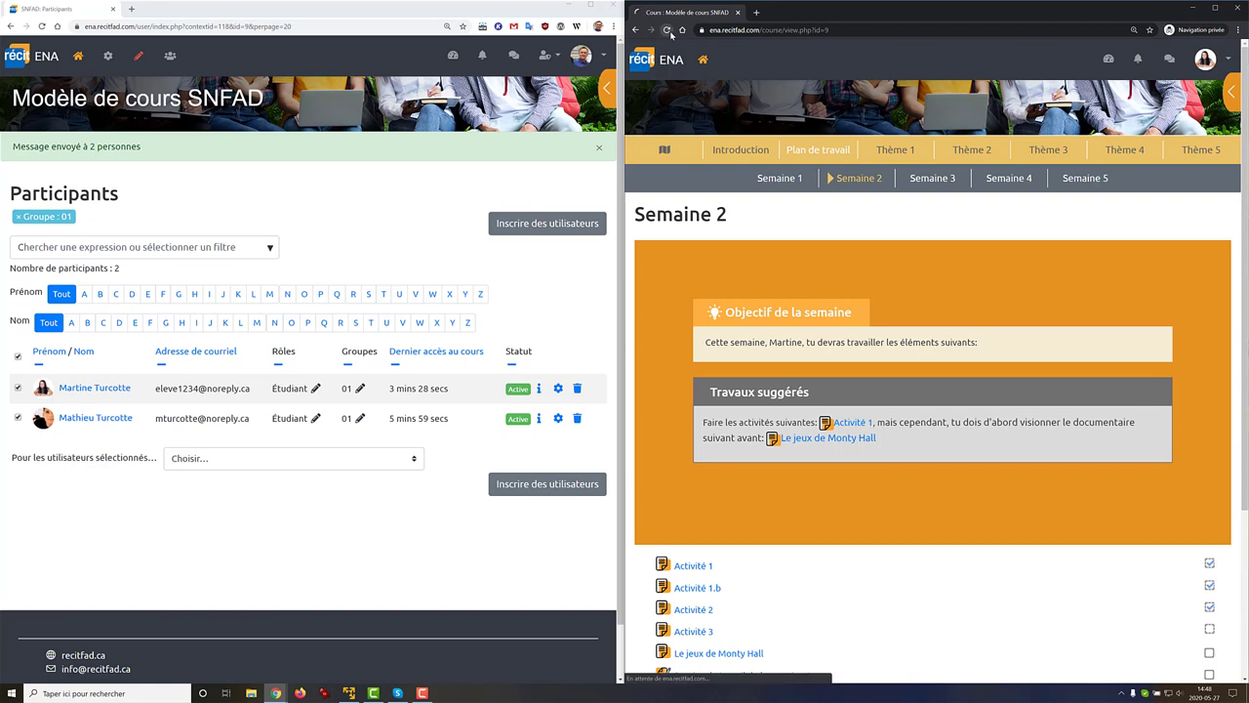
pyautogui.click(1177, 61)
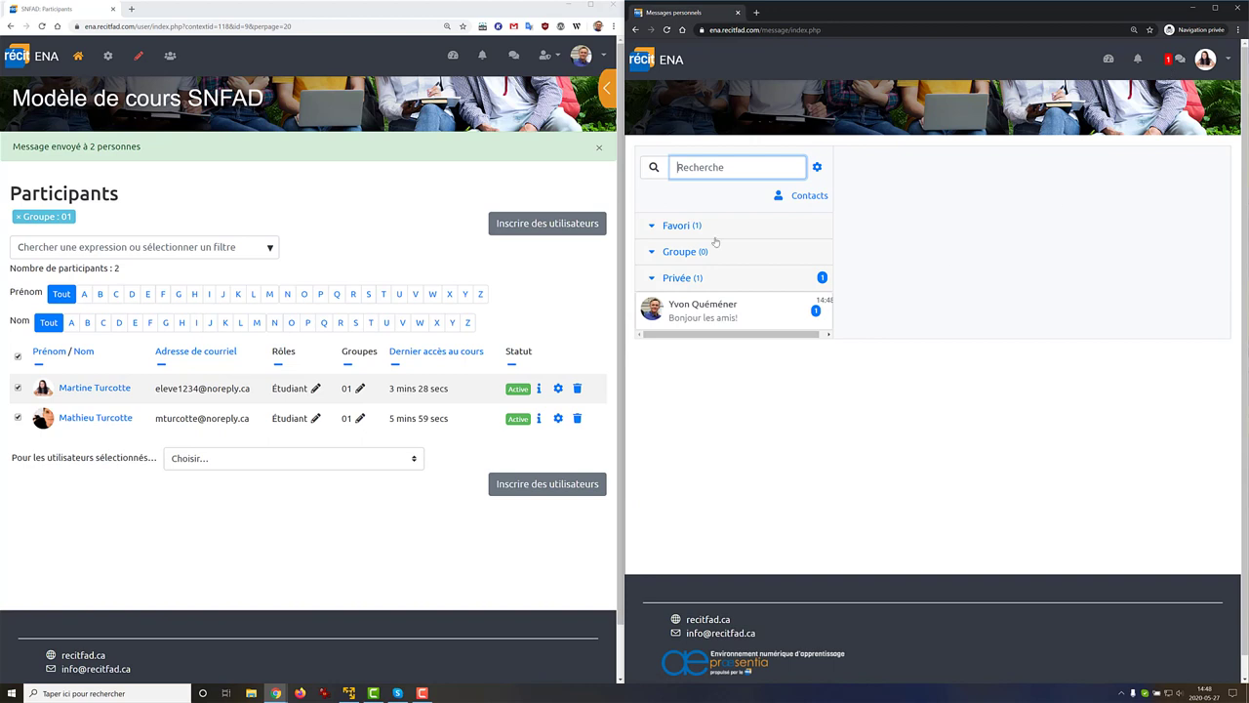
pyautogui.click(687, 318)
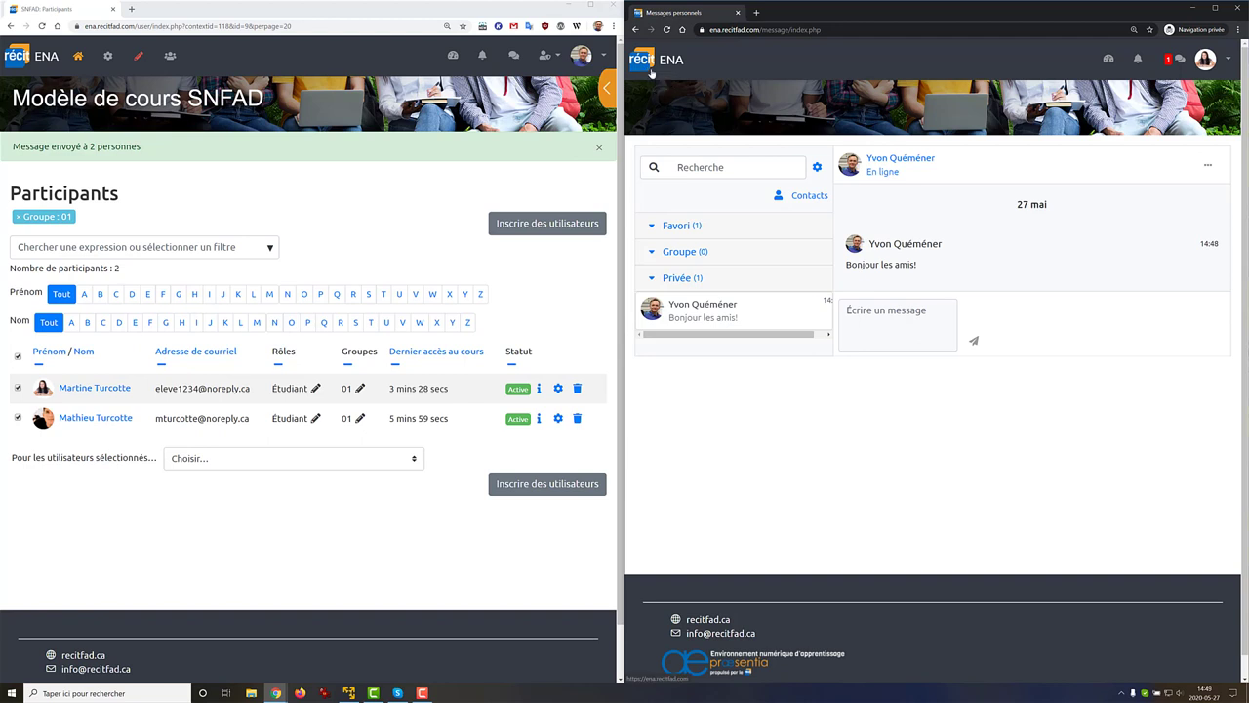
# Return to the student's course page and view the notification about upcoming activities
pyautogui.click(636, 31)
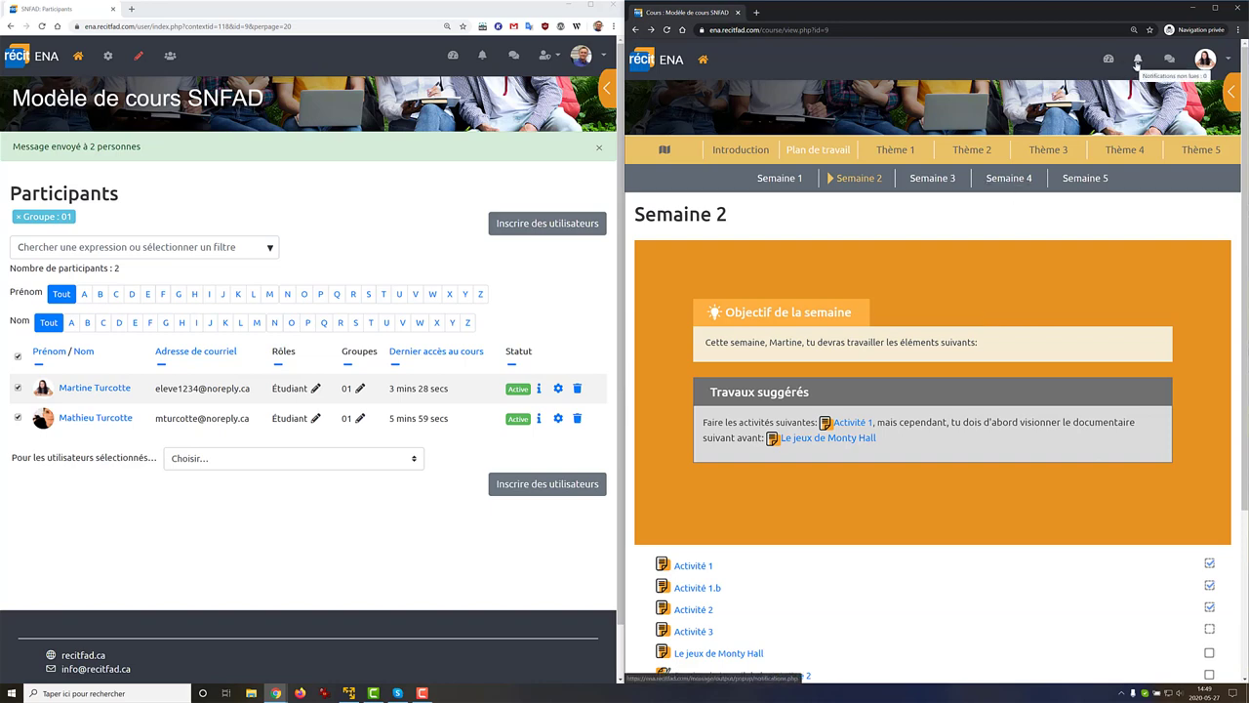
pyautogui.click(1137, 60)
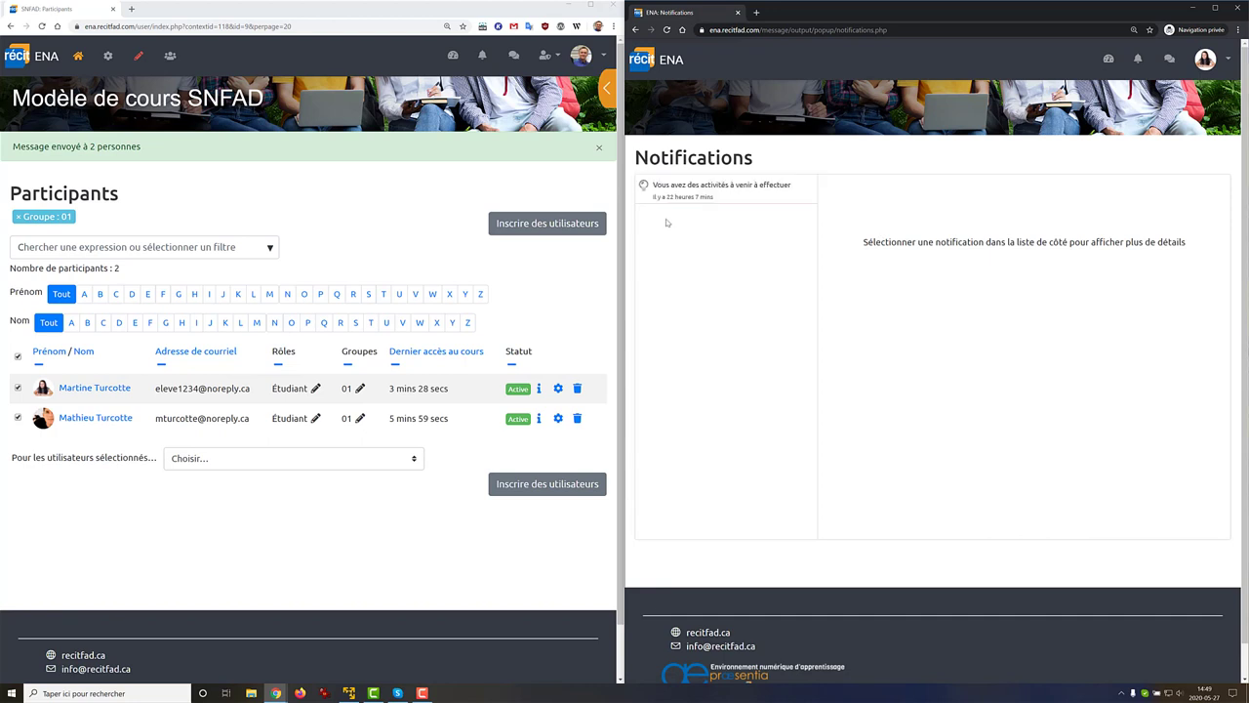
pyautogui.click(680, 187)
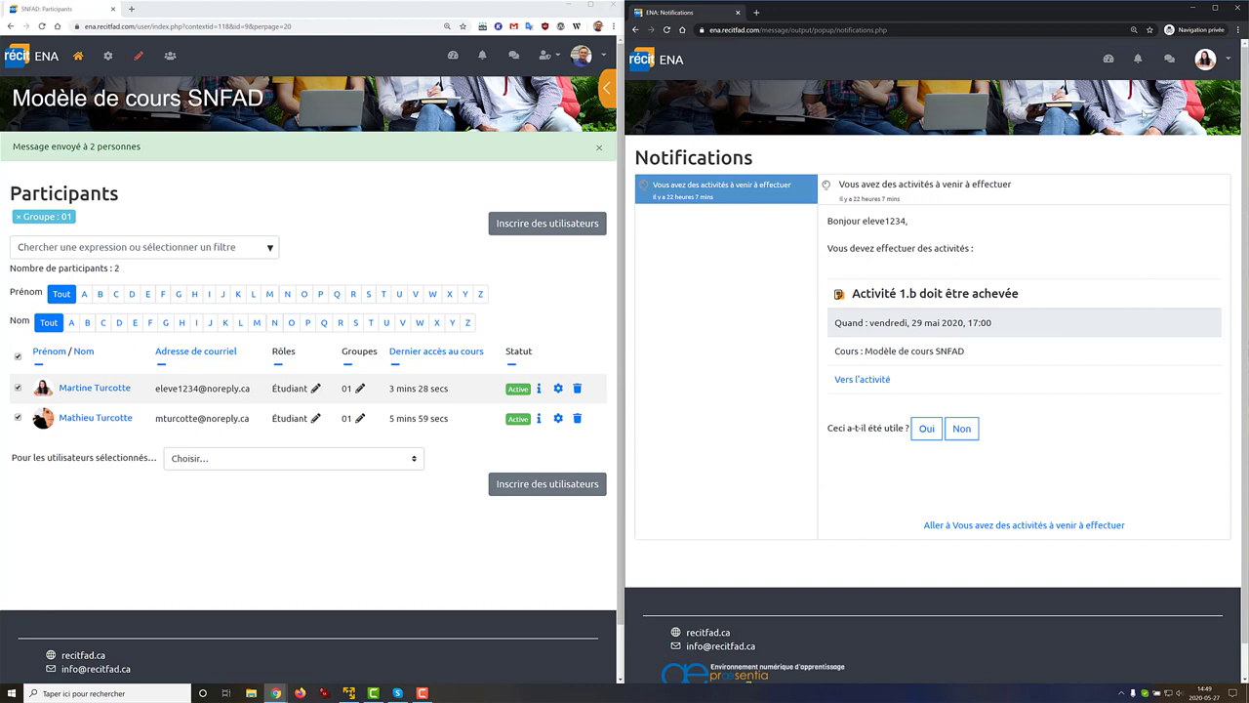
# Return to the student's Semaine 2 page and check the week's progress bar and upcoming events
pyautogui.click(1168, 60)
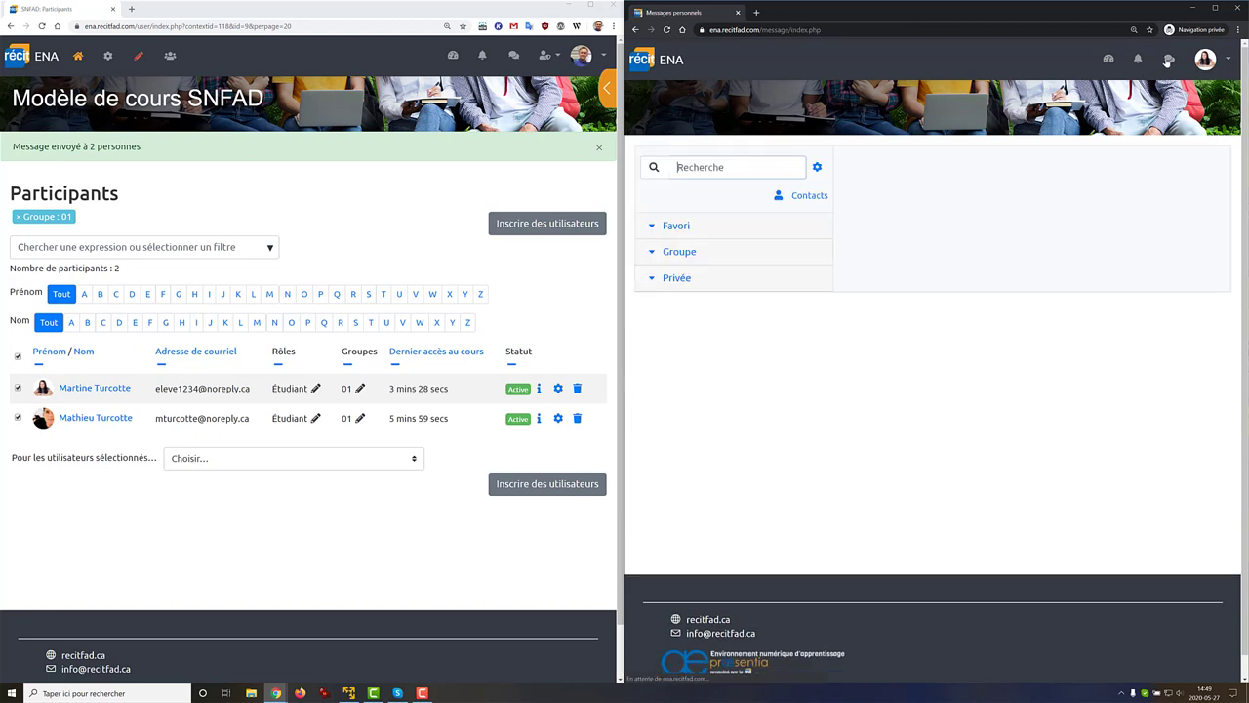
pyautogui.click(635, 32)
pyautogui.click(635, 33)
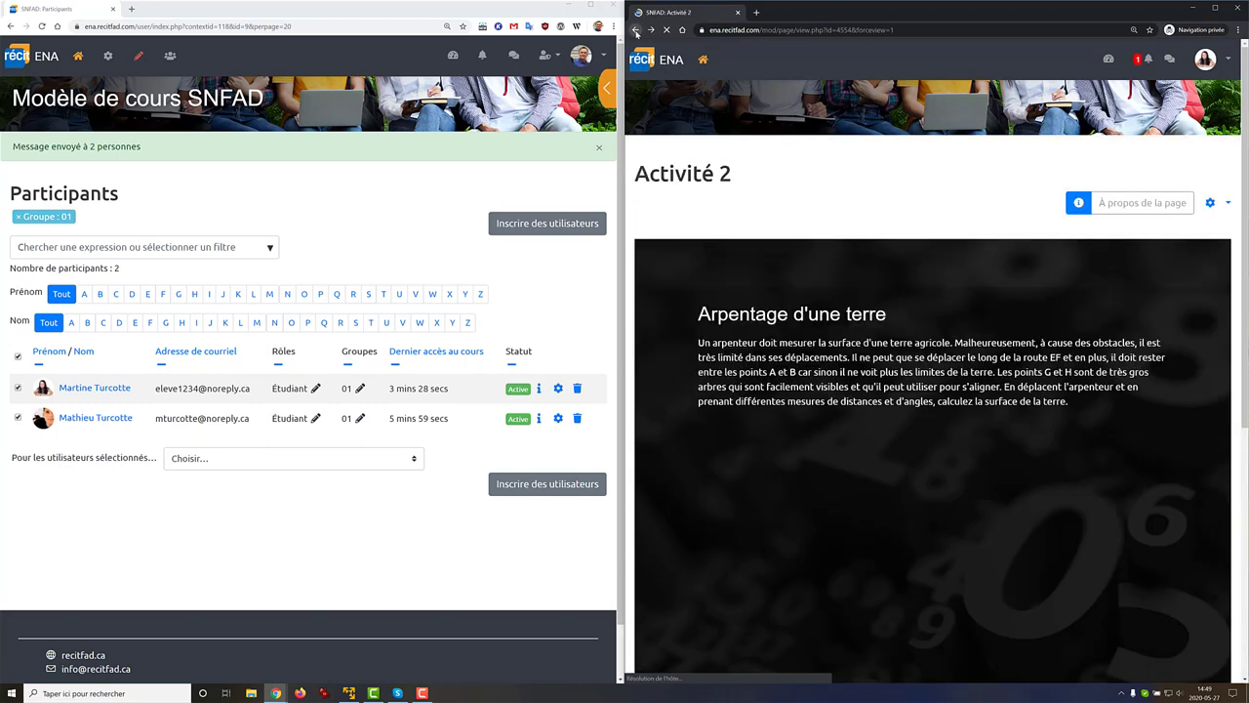
pyautogui.click(649, 32)
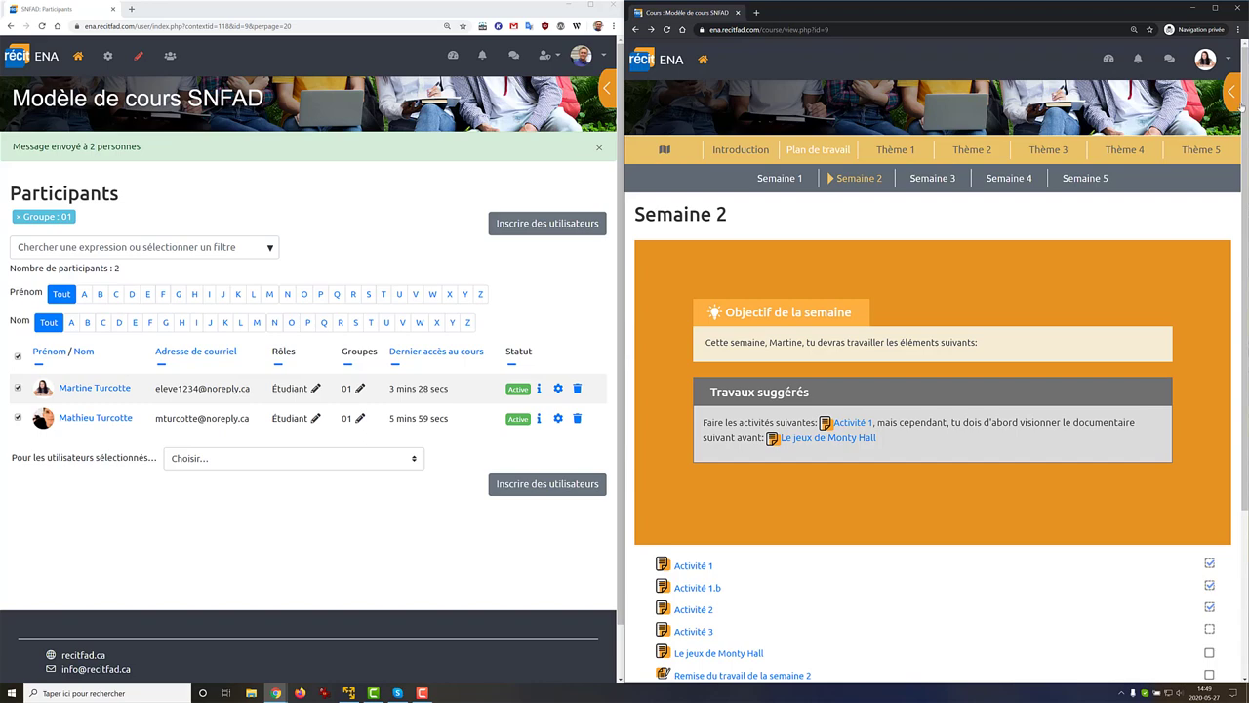
pyautogui.click(1231, 98)
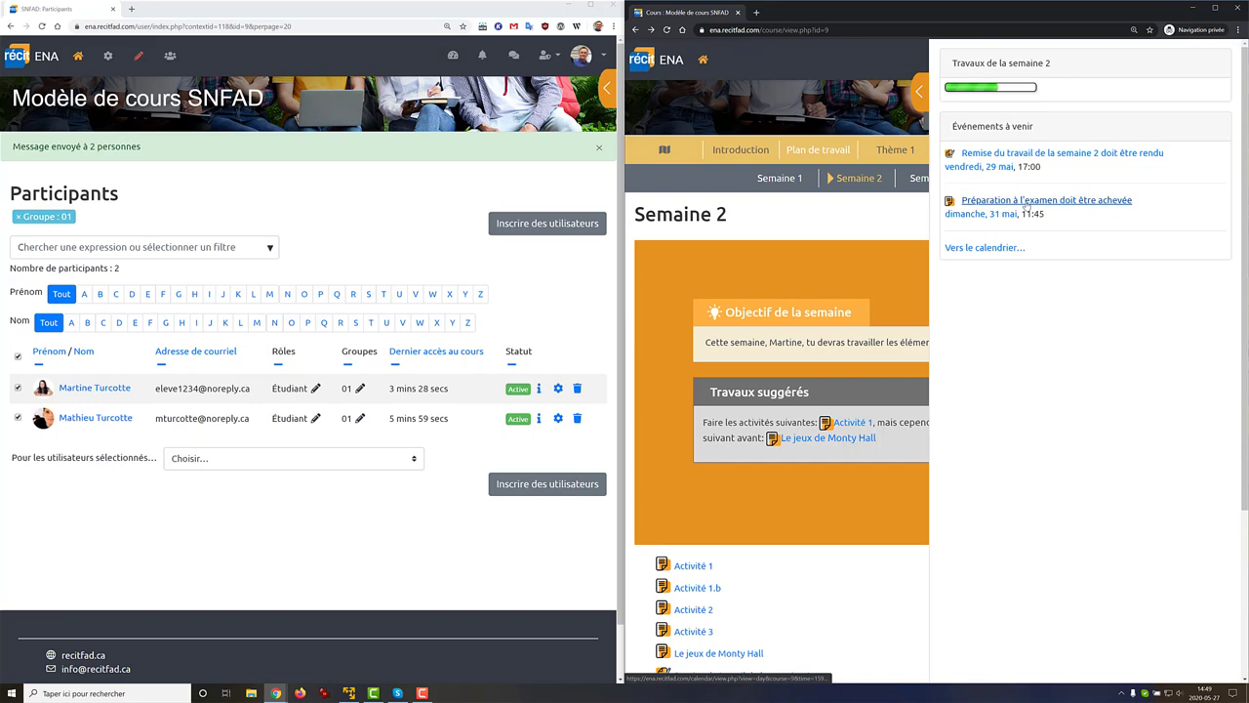
pyautogui.click(918, 91)
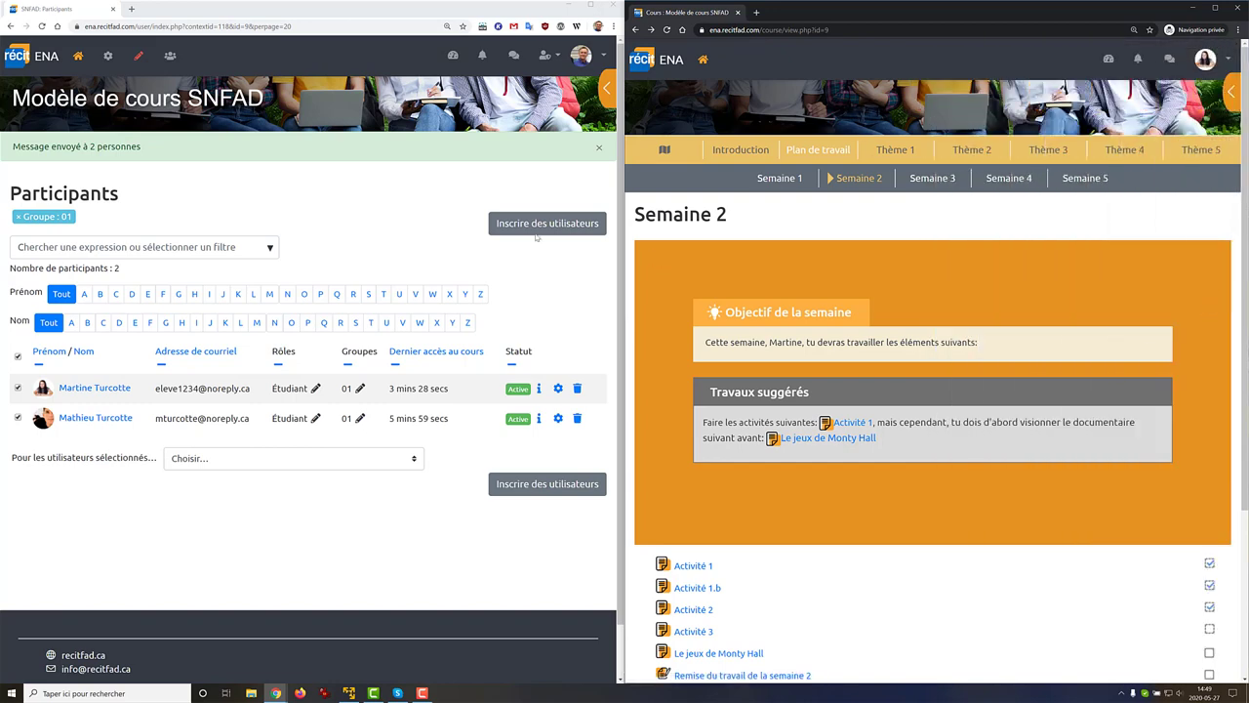
# Maximize the teacher's window, go to the course home page and check the students' Semaine 2 progress and upcoming events
pyautogui.click(588, 9)
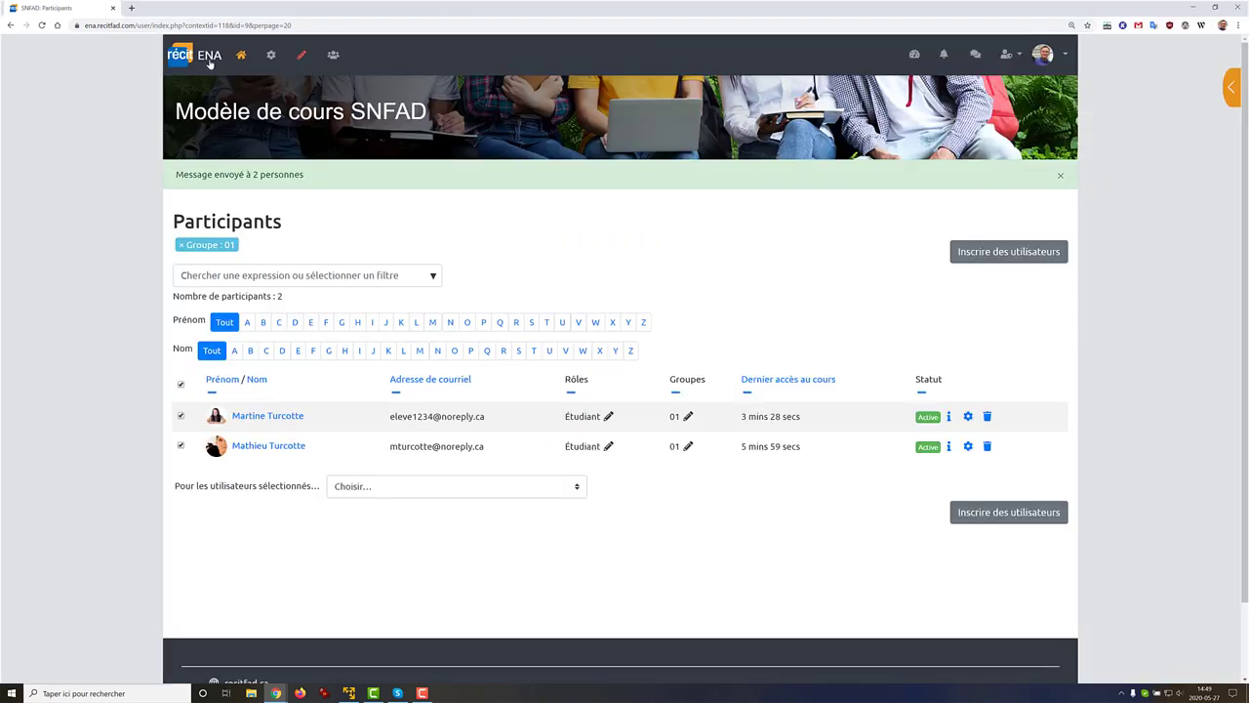
pyautogui.click(240, 56)
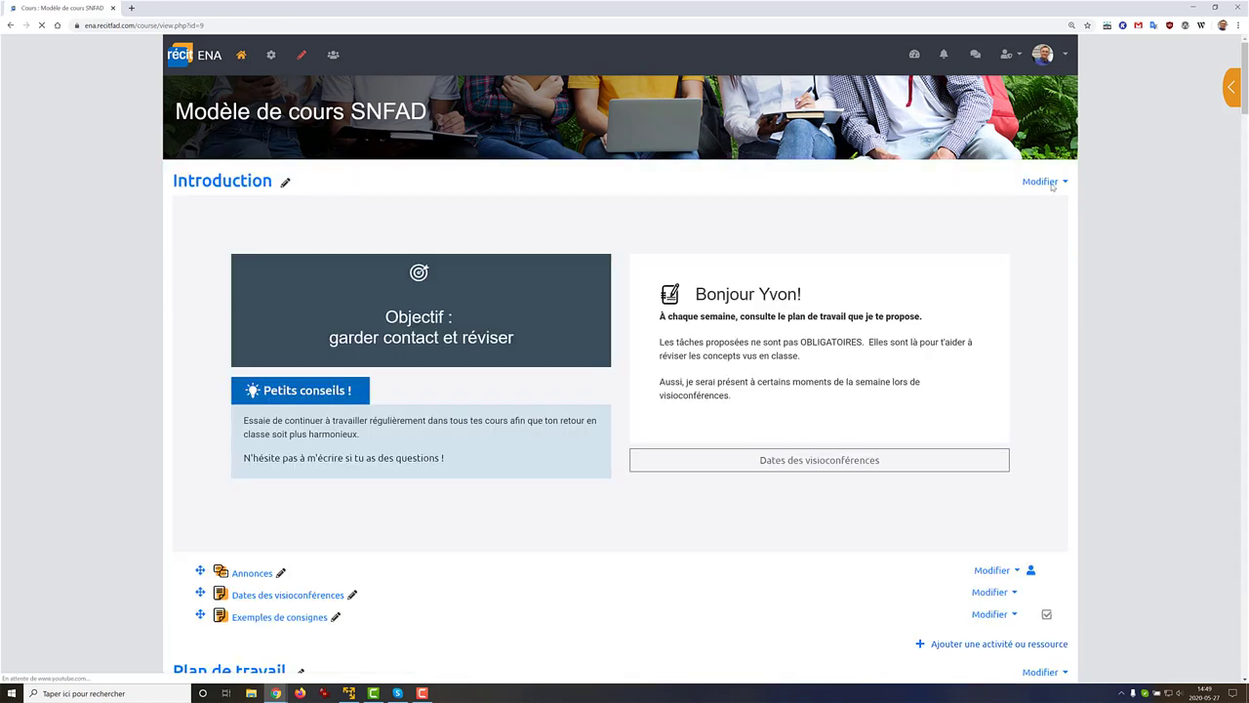
pyautogui.click(1229, 98)
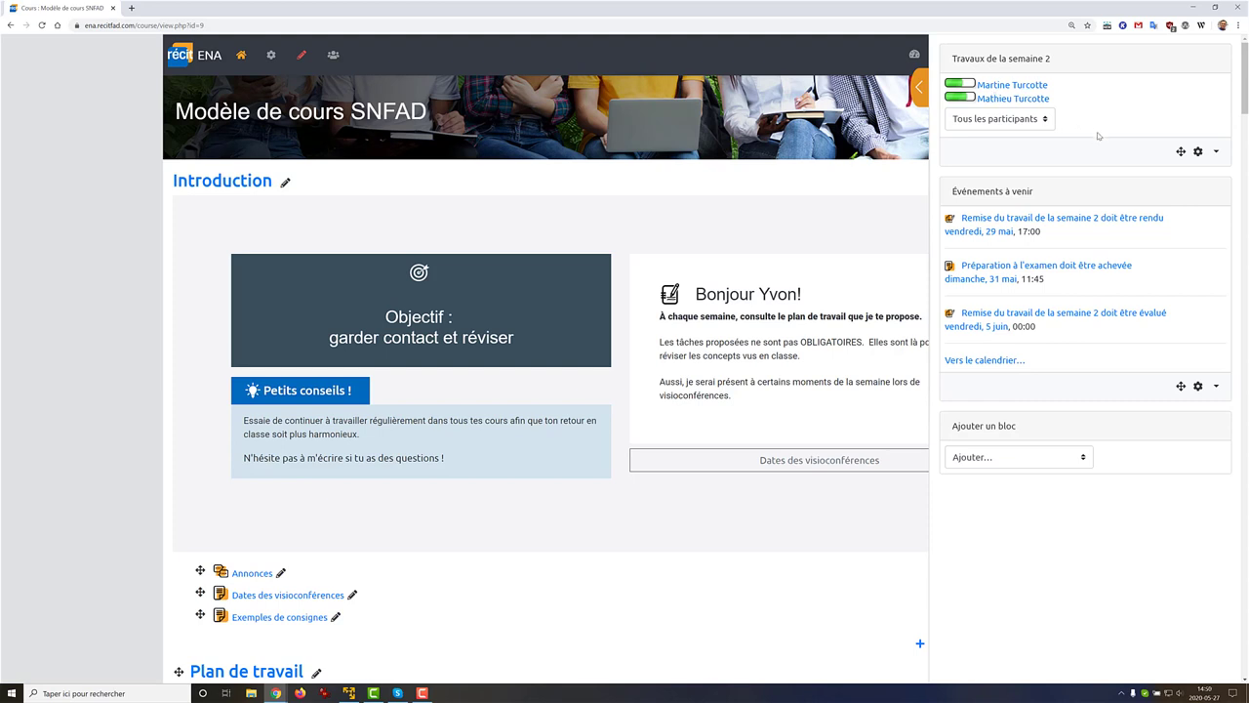
pyautogui.click(917, 90)
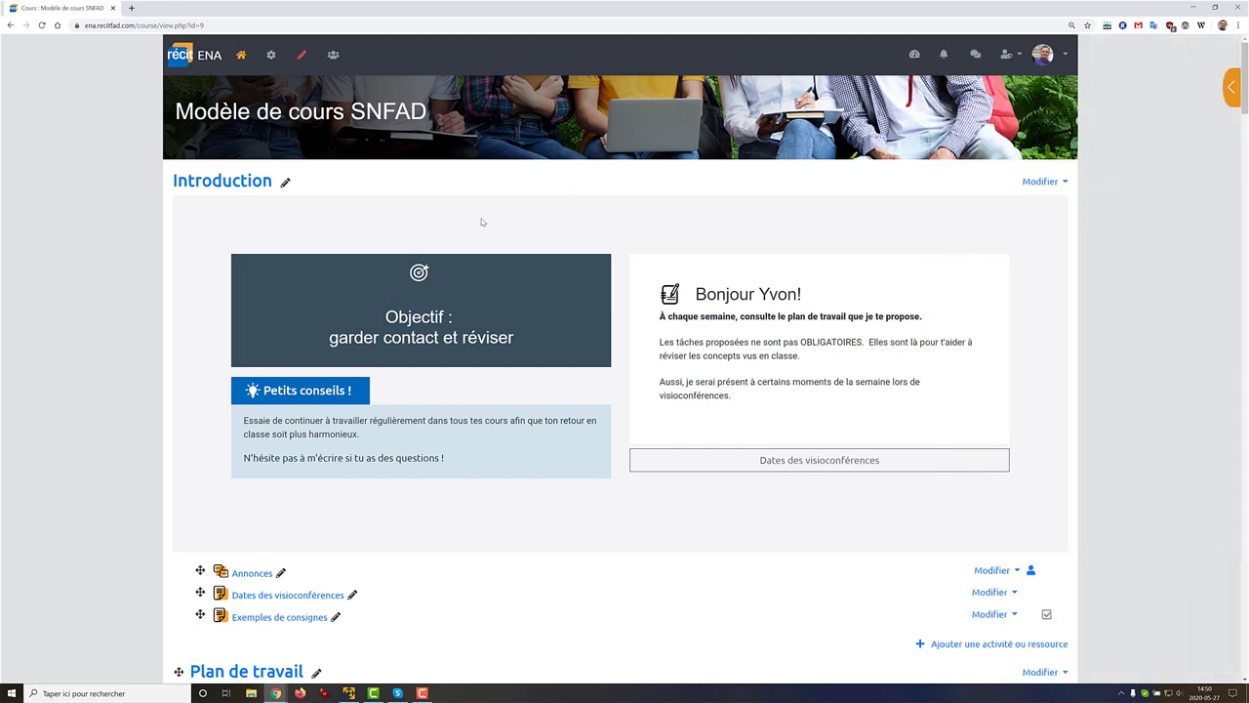
# Review the Semaine 2 section of the course page and open the Participation au cours report
pyautogui.scroll(-8, 481, 223)
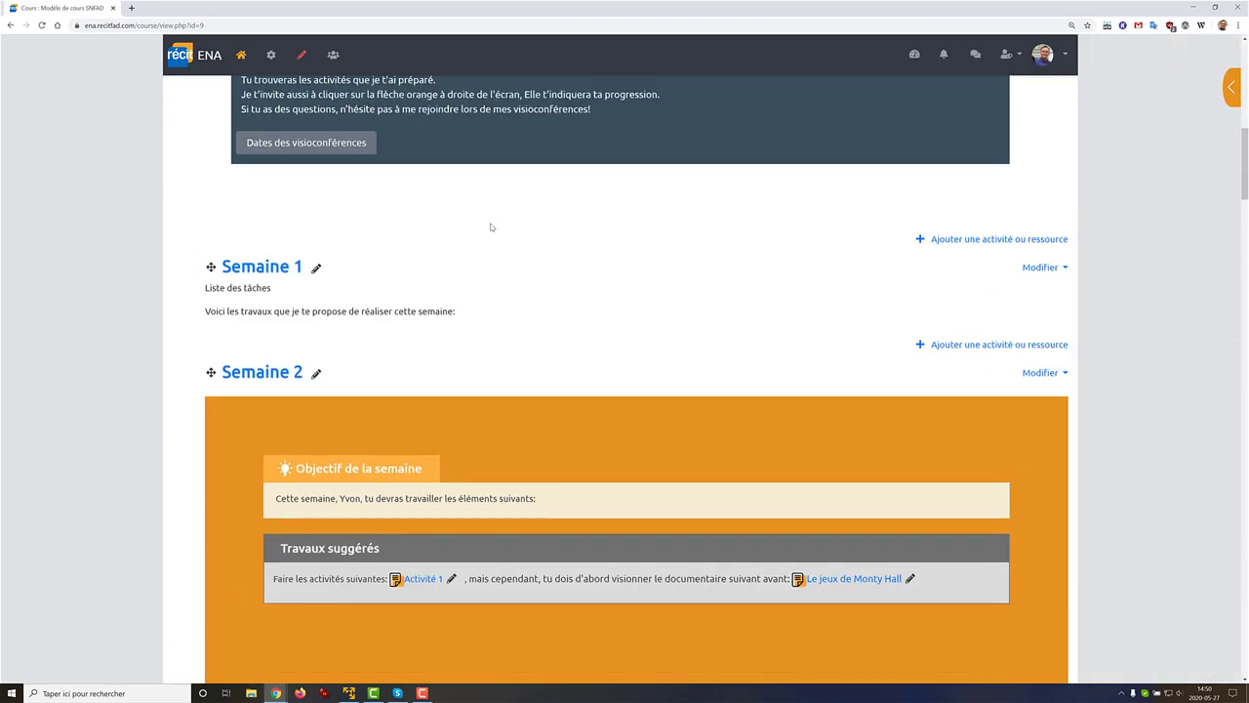
pyautogui.scroll(-1, 491, 227)
pyautogui.scroll(-2, 491, 228)
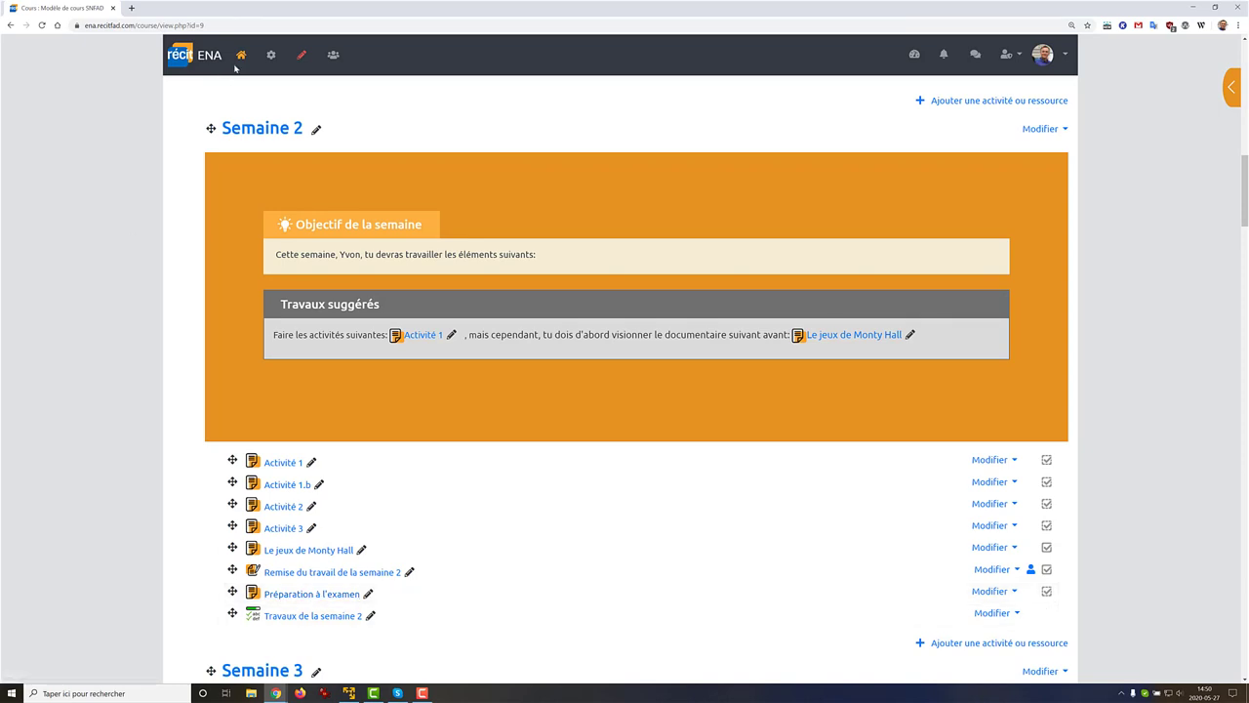
pyautogui.click(270, 56)
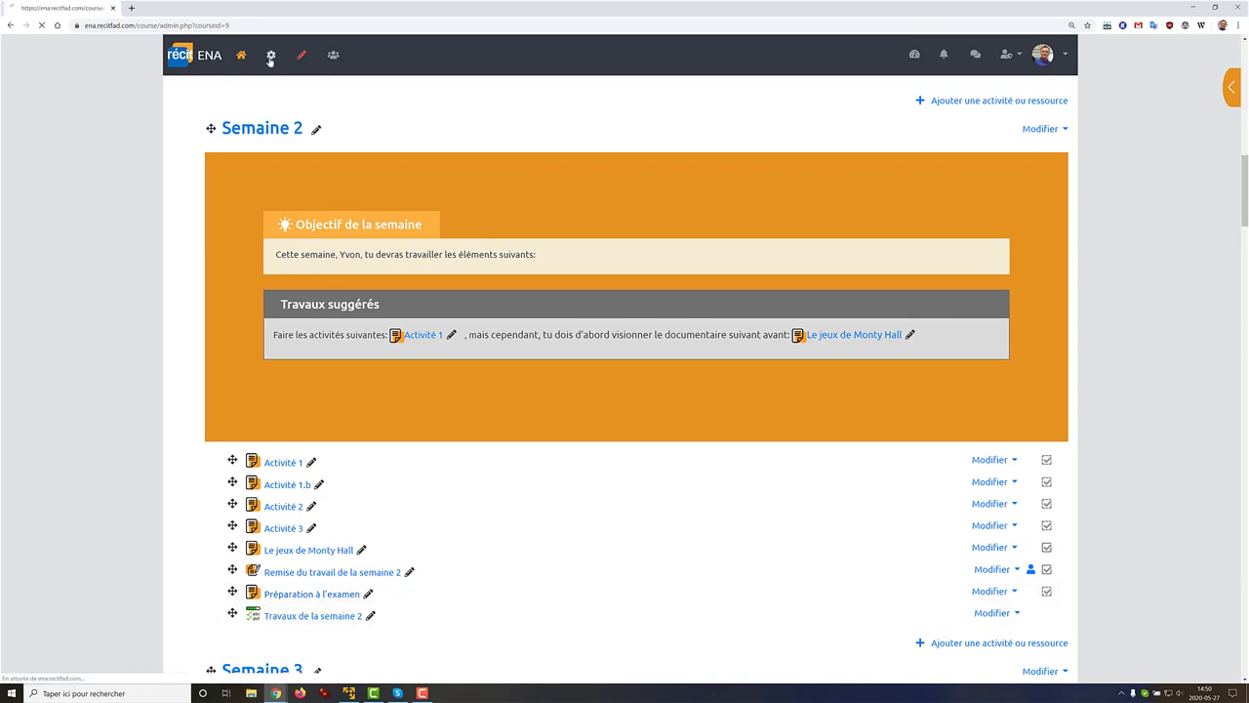
pyautogui.click(379, 214)
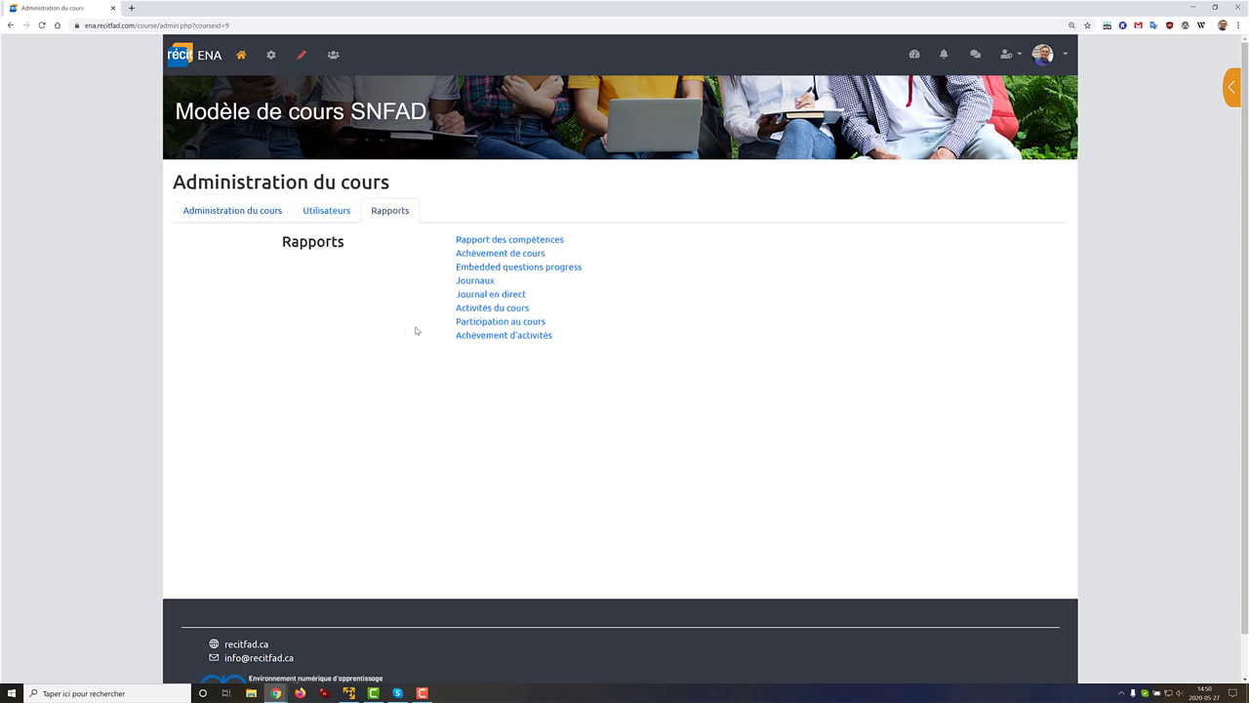
pyautogui.click(483, 322)
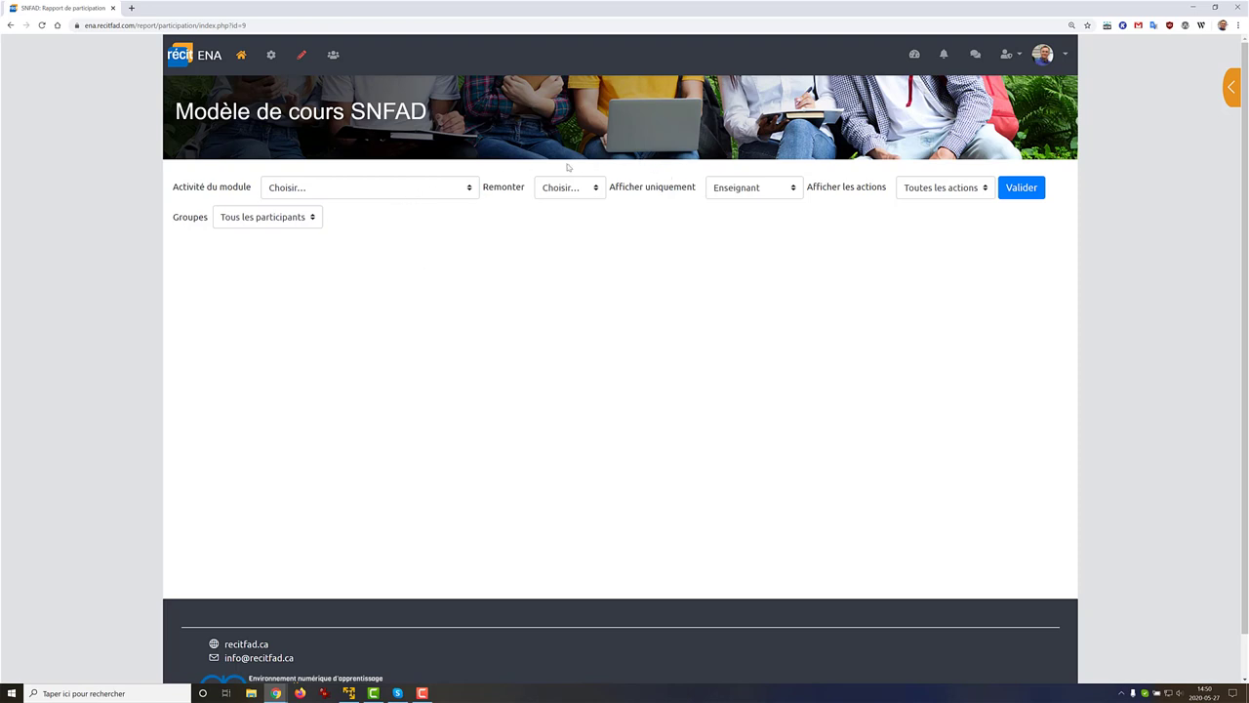
# Generate the participation report for the Préparation à l'examen activity, showing only the Étudiant role
pyautogui.click(433, 191)
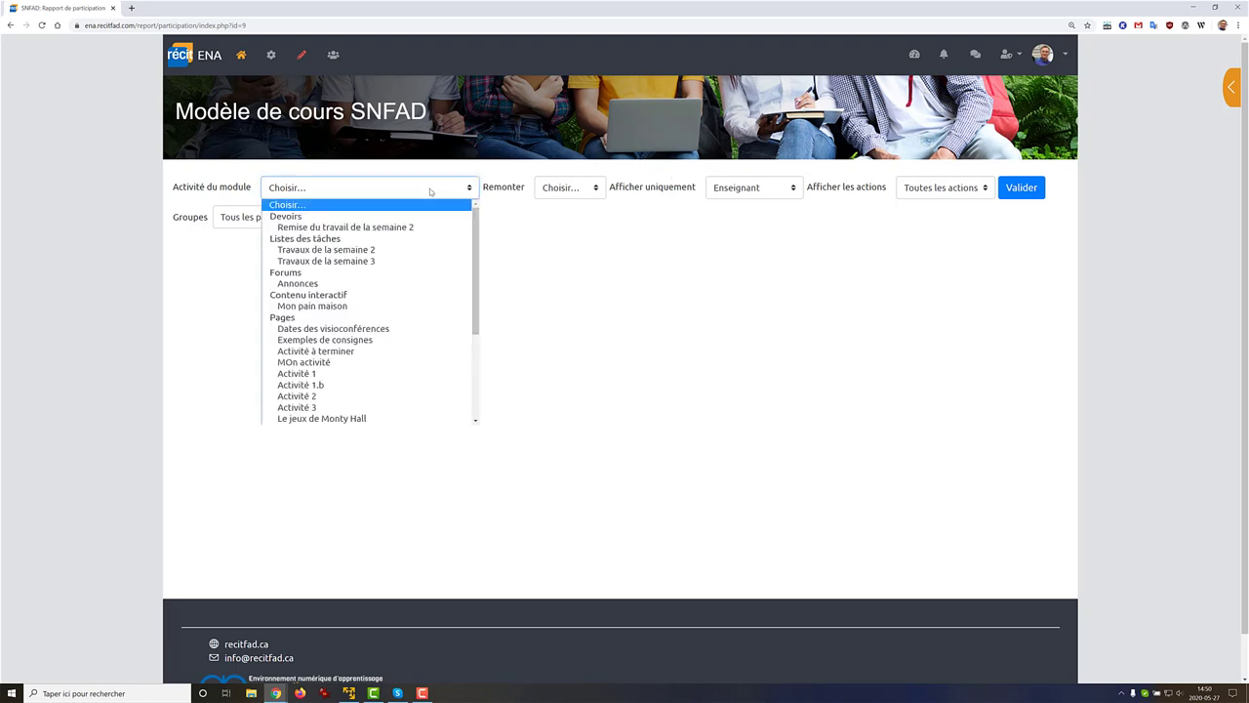
pyautogui.scroll(-3, 416, 265)
pyautogui.scroll(2, 416, 265)
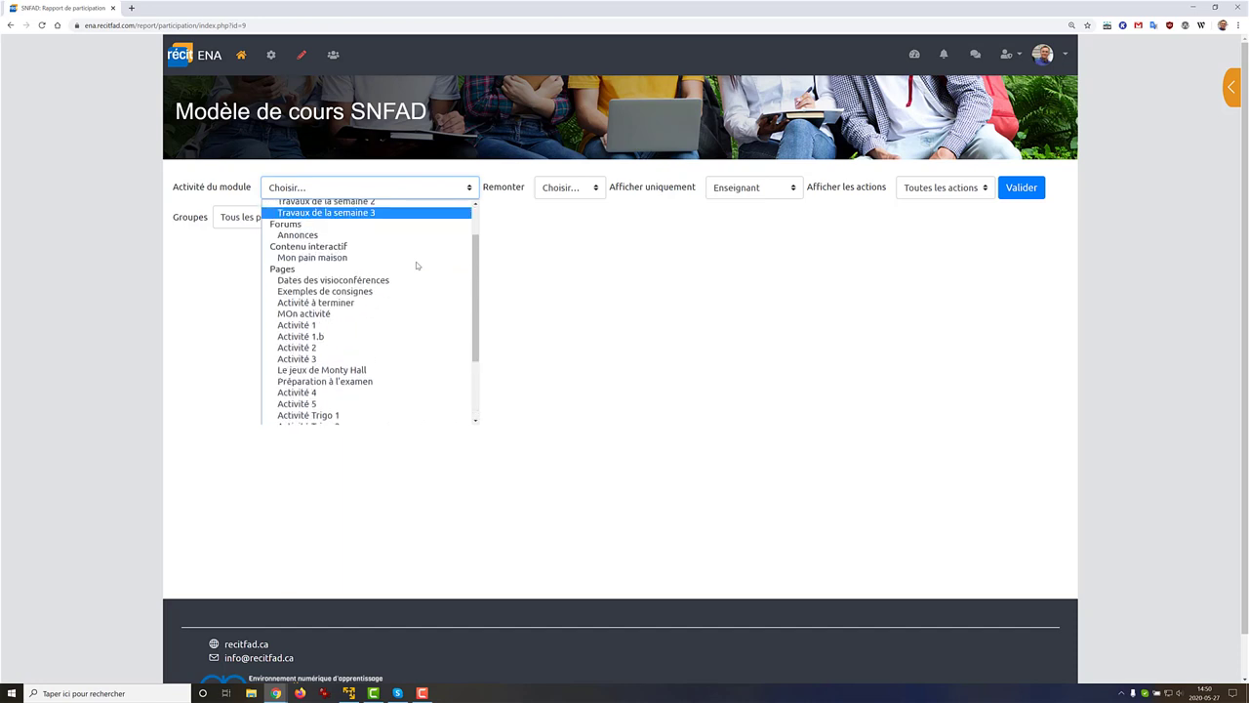
pyautogui.scroll(1, 417, 265)
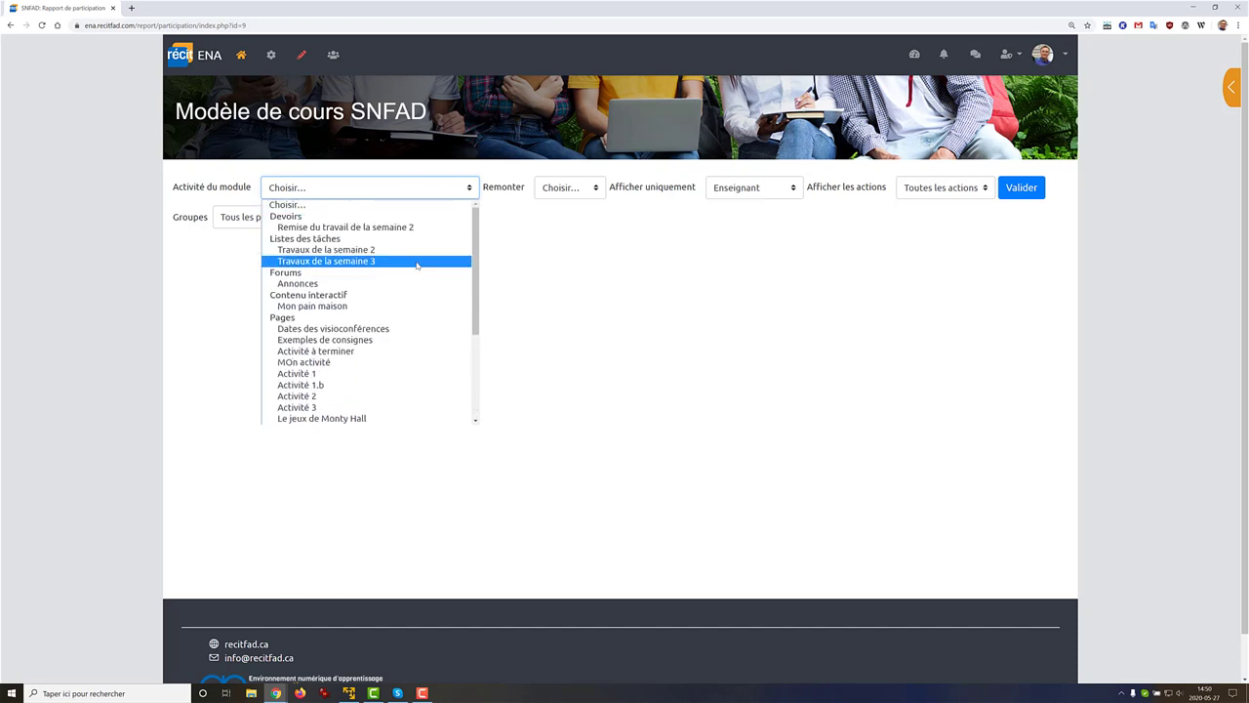
pyautogui.scroll(-1, 416, 265)
pyautogui.scroll(-1, 417, 265)
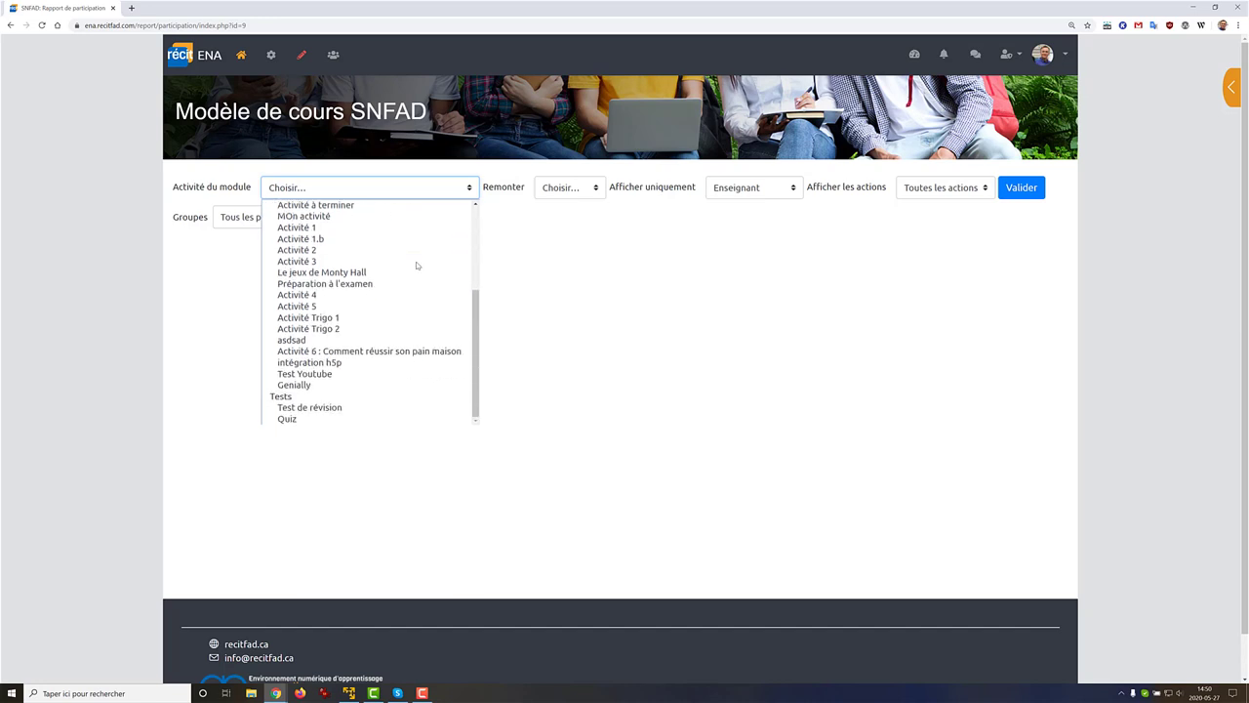
pyautogui.scroll(2, 416, 265)
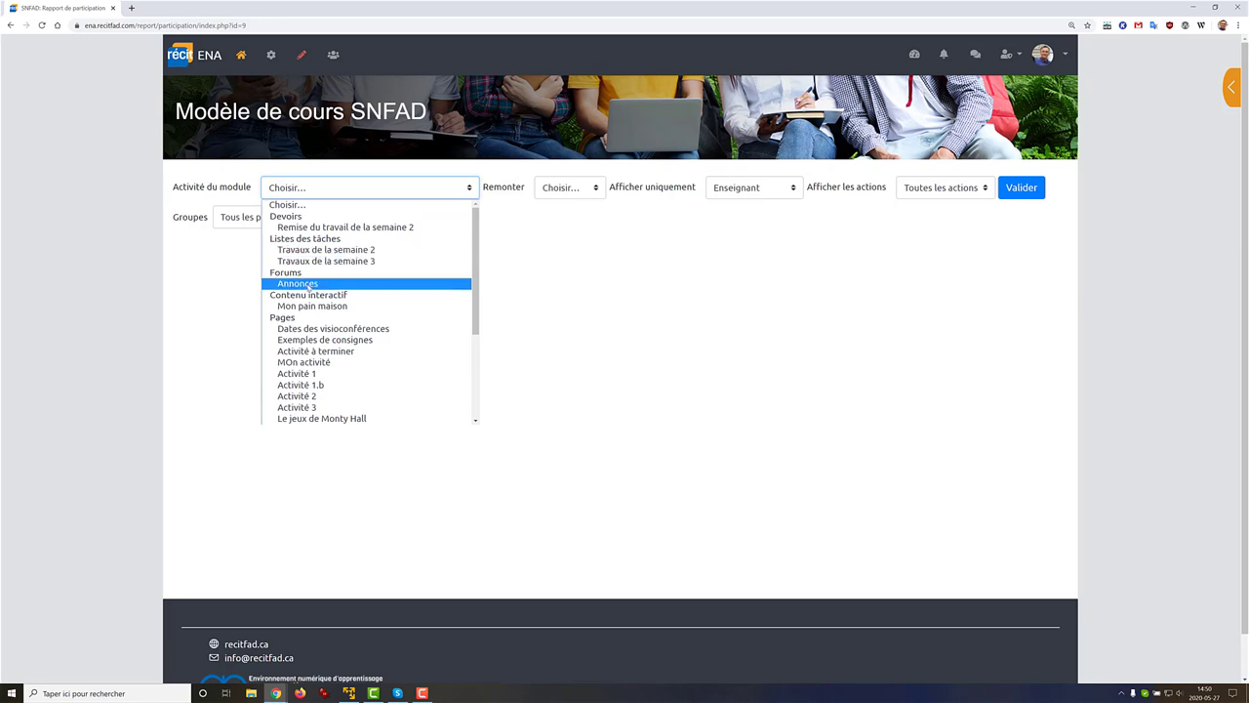
pyautogui.scroll(-1, 325, 332)
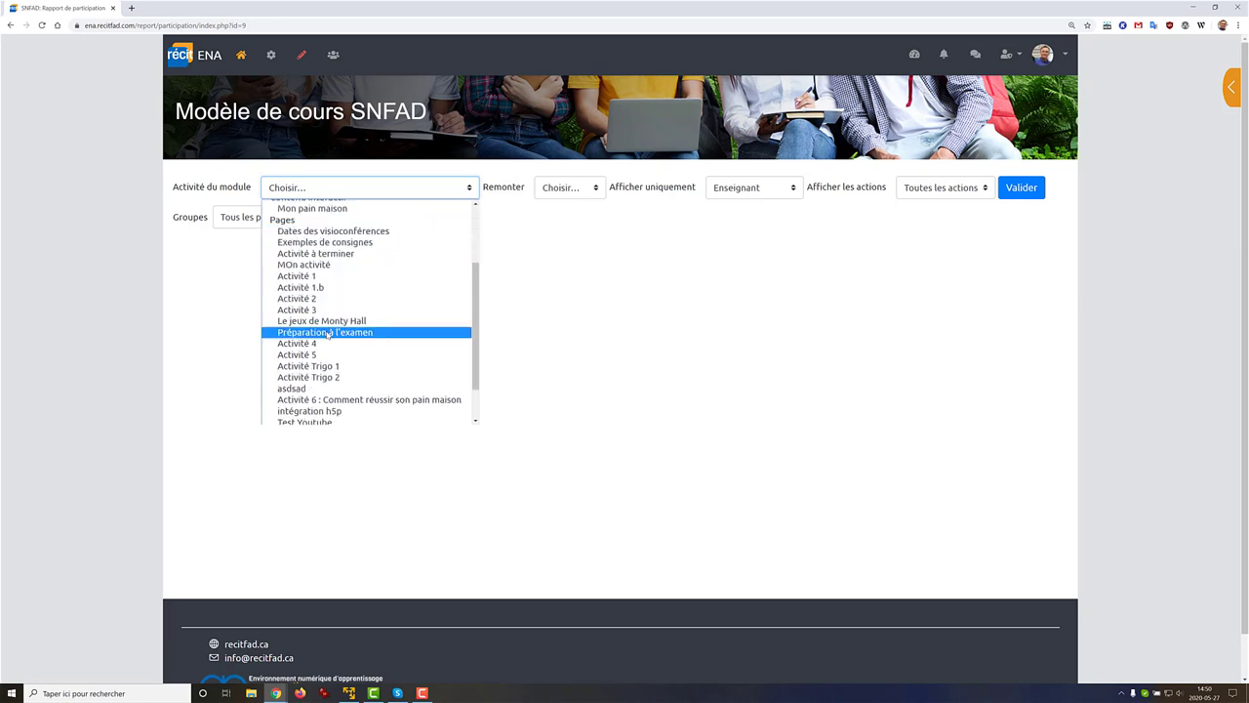
pyautogui.click(349, 334)
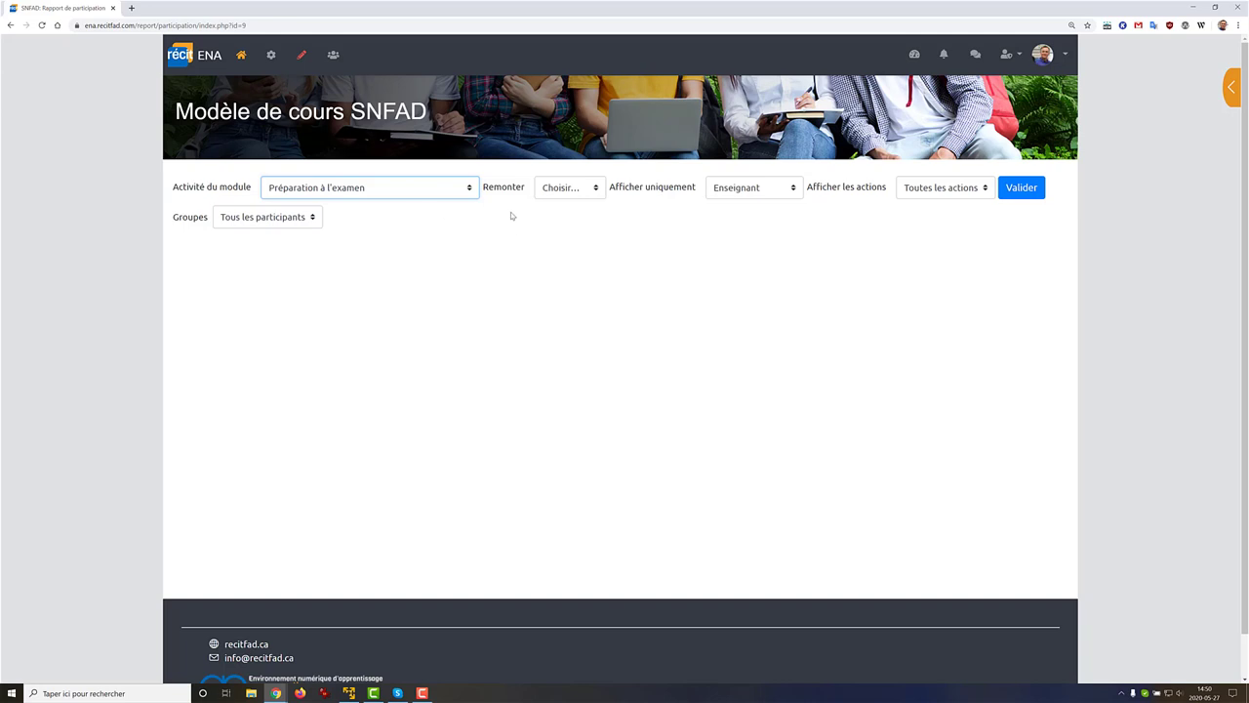
pyautogui.click(768, 190)
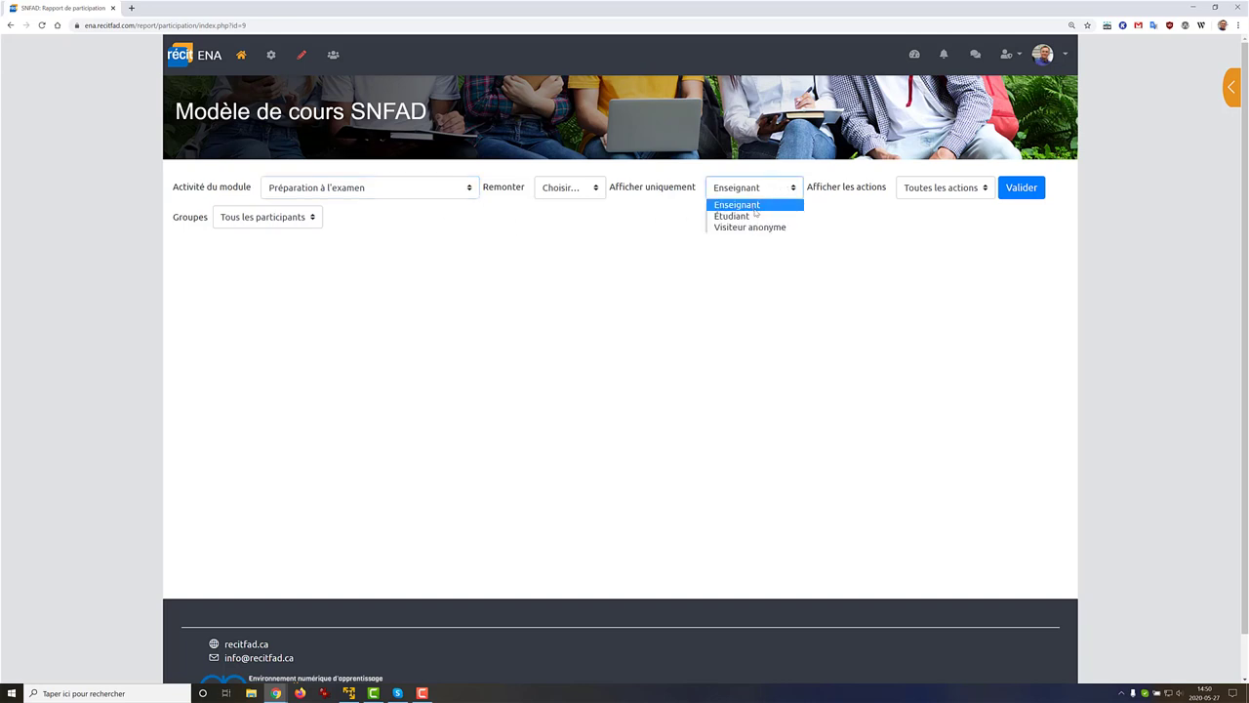
pyautogui.click(757, 216)
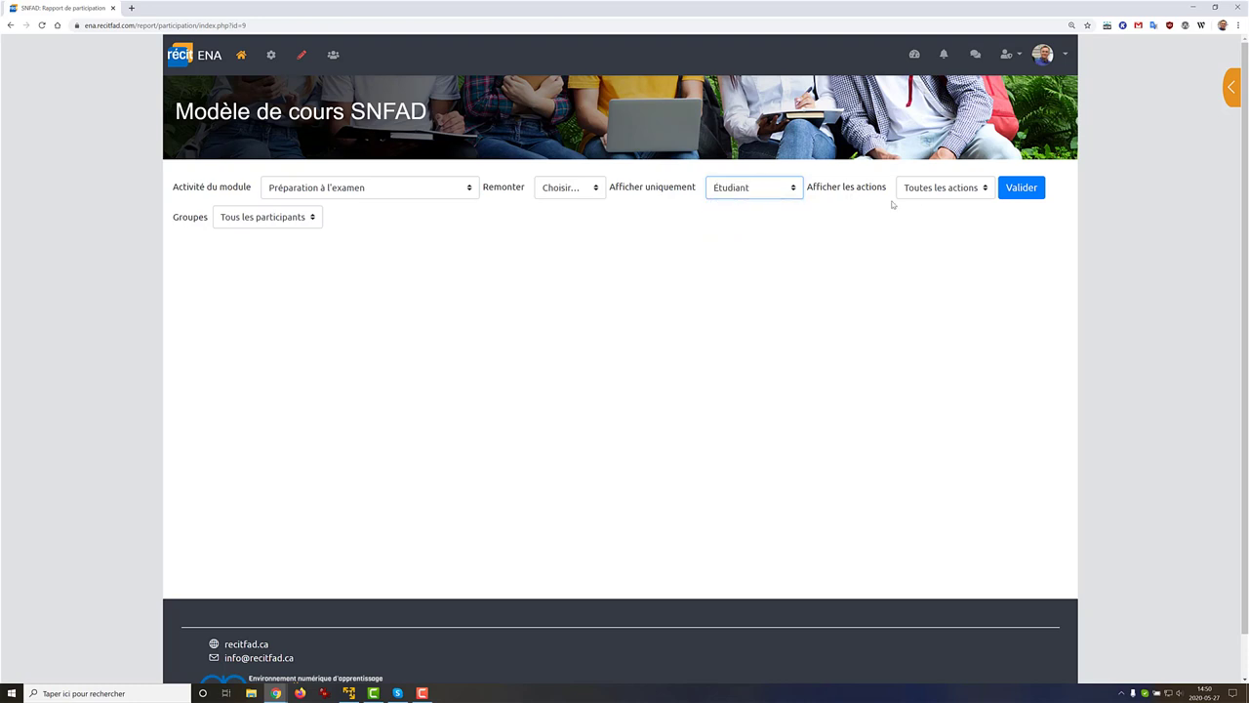
pyautogui.click(1010, 192)
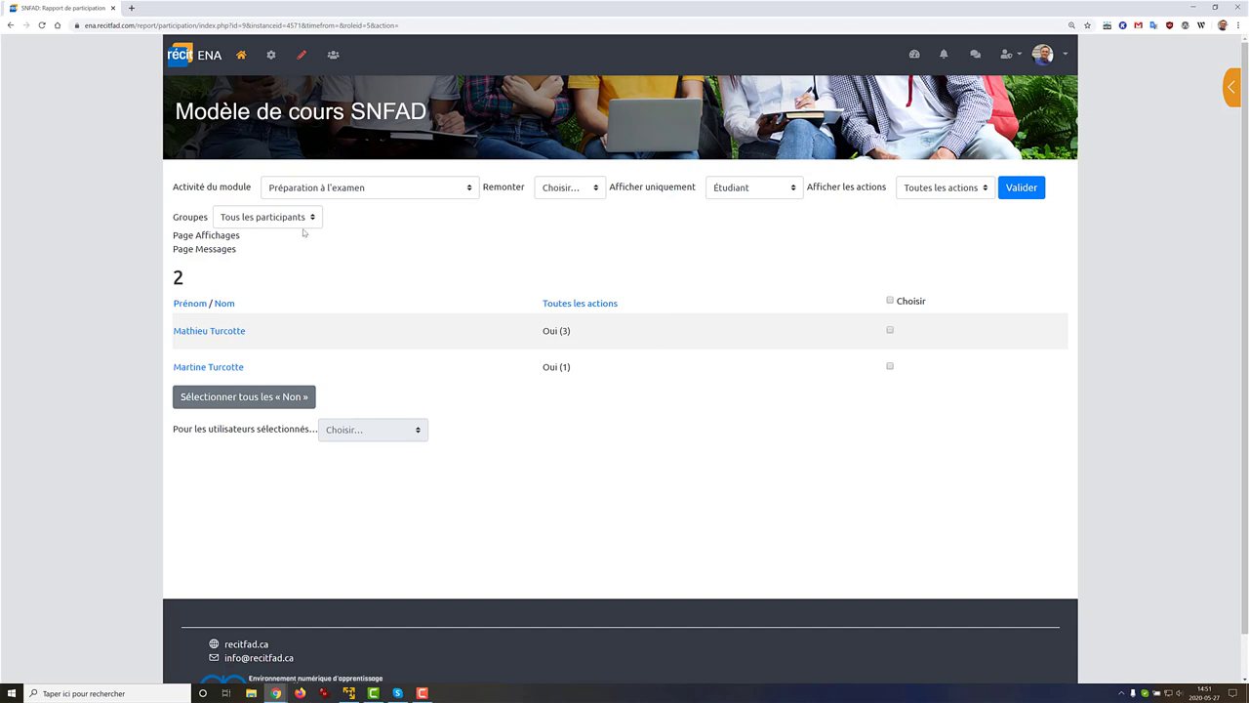
# Switch the participation report to Activité 3 and regenerate it
pyautogui.click(352, 190)
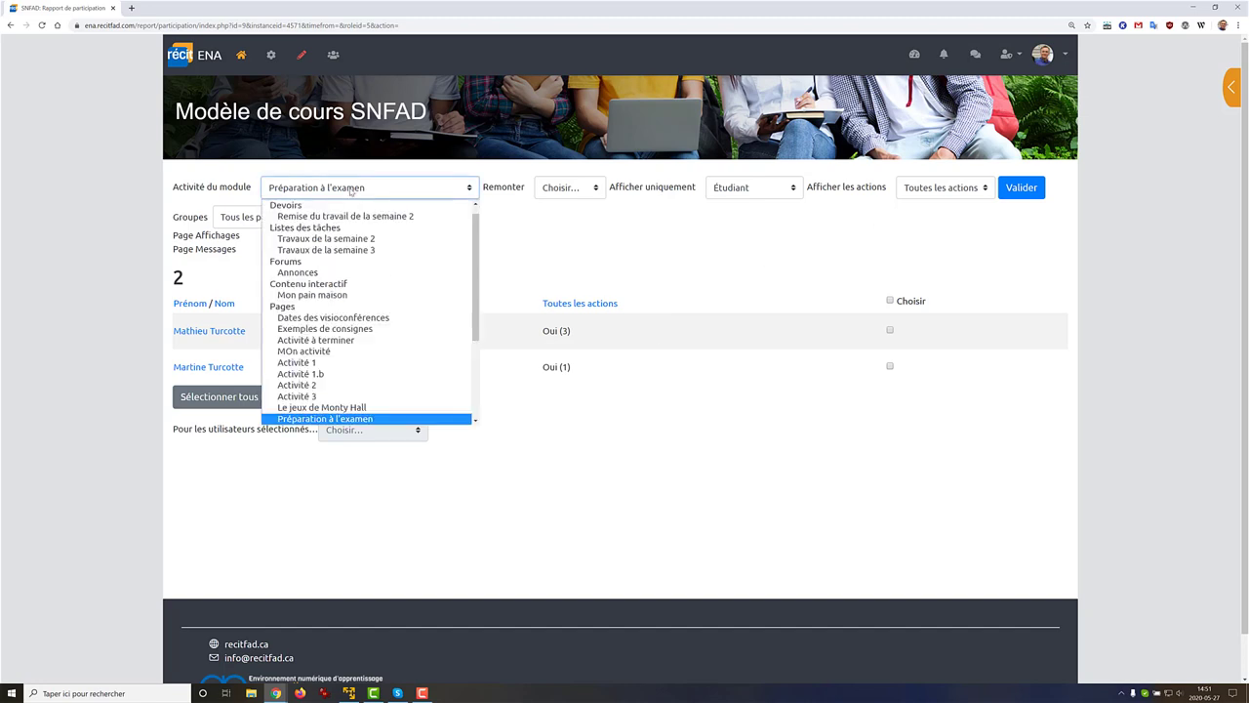
pyautogui.click(330, 395)
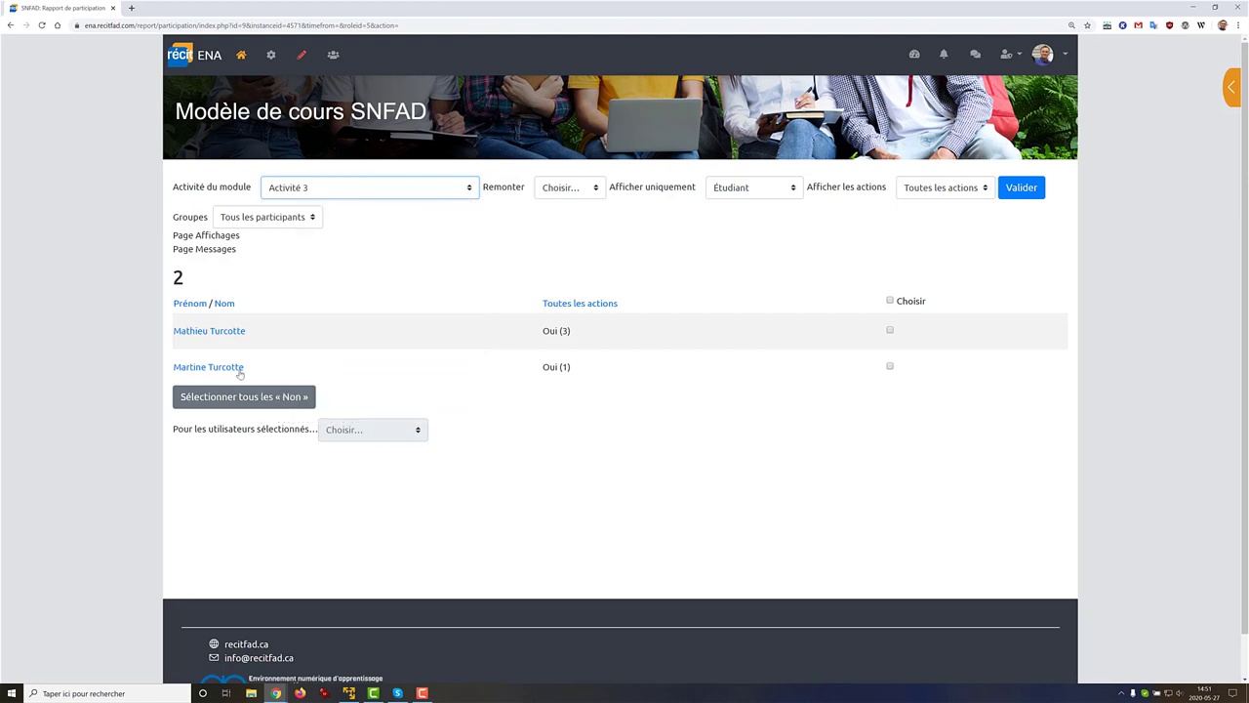
pyautogui.click(1011, 188)
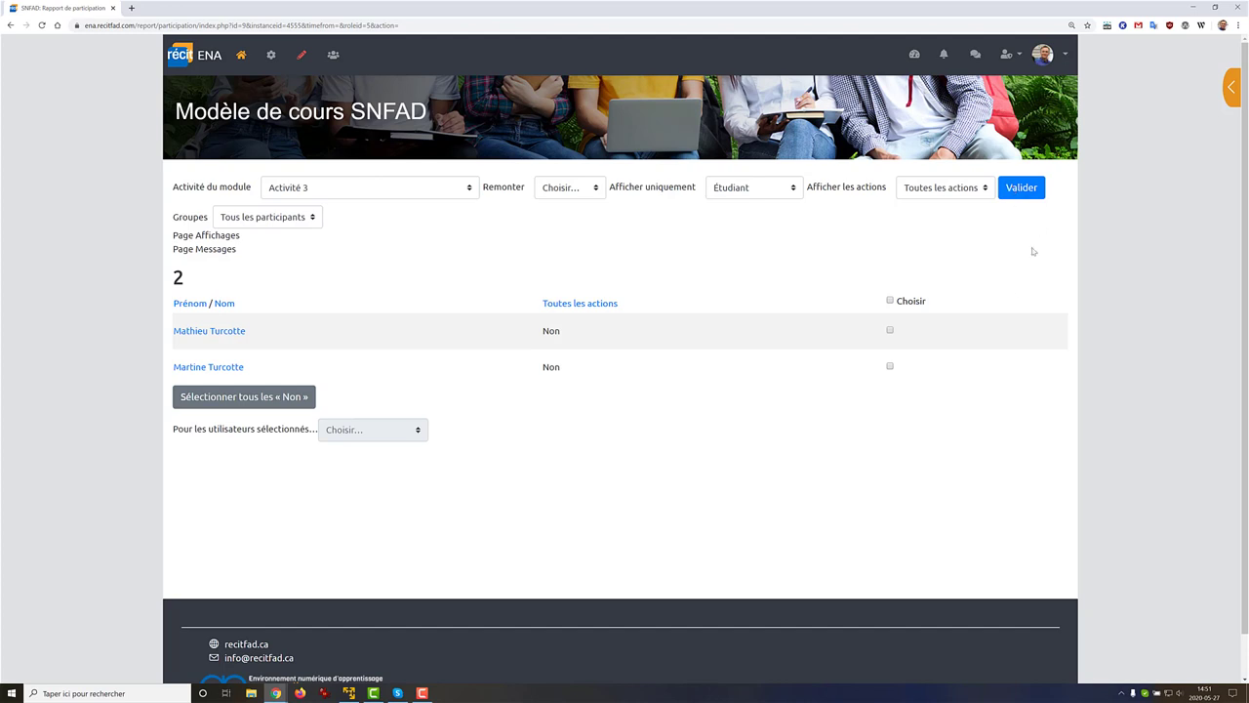
# Select all students marked « Non » for Activité 3 and start composing a message to them
pyautogui.click(252, 399)
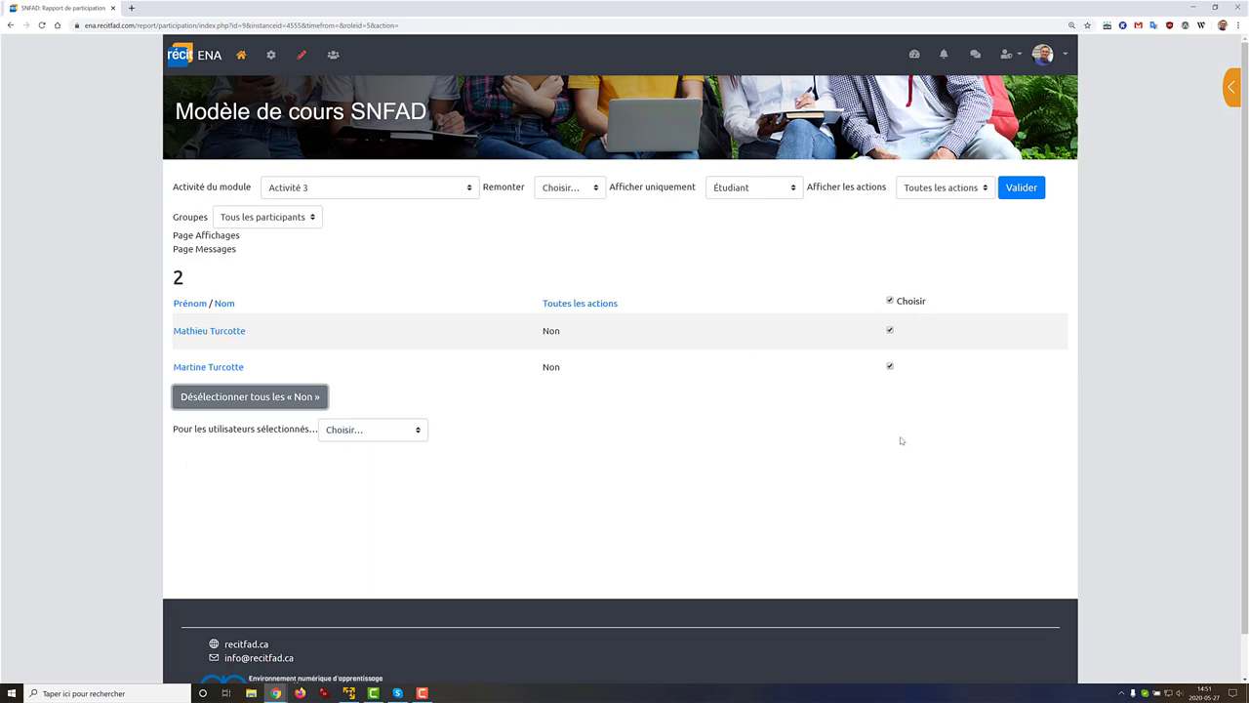
pyautogui.click(383, 432)
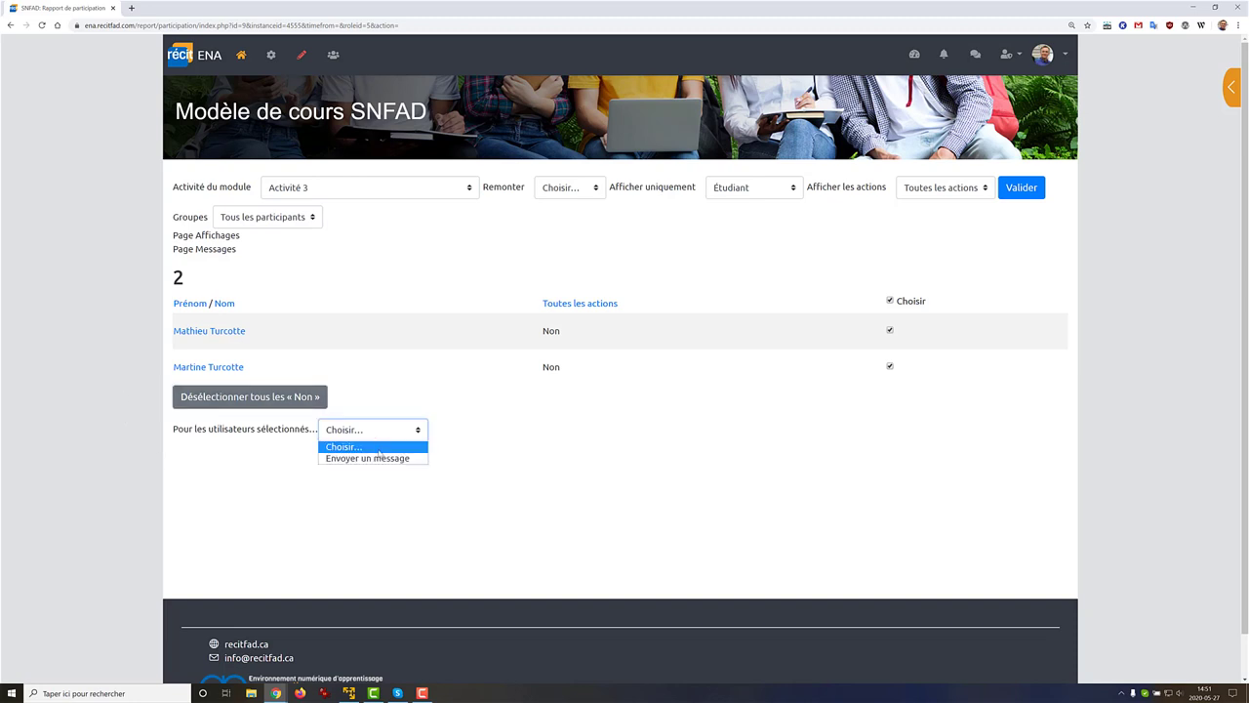
pyautogui.click(382, 458)
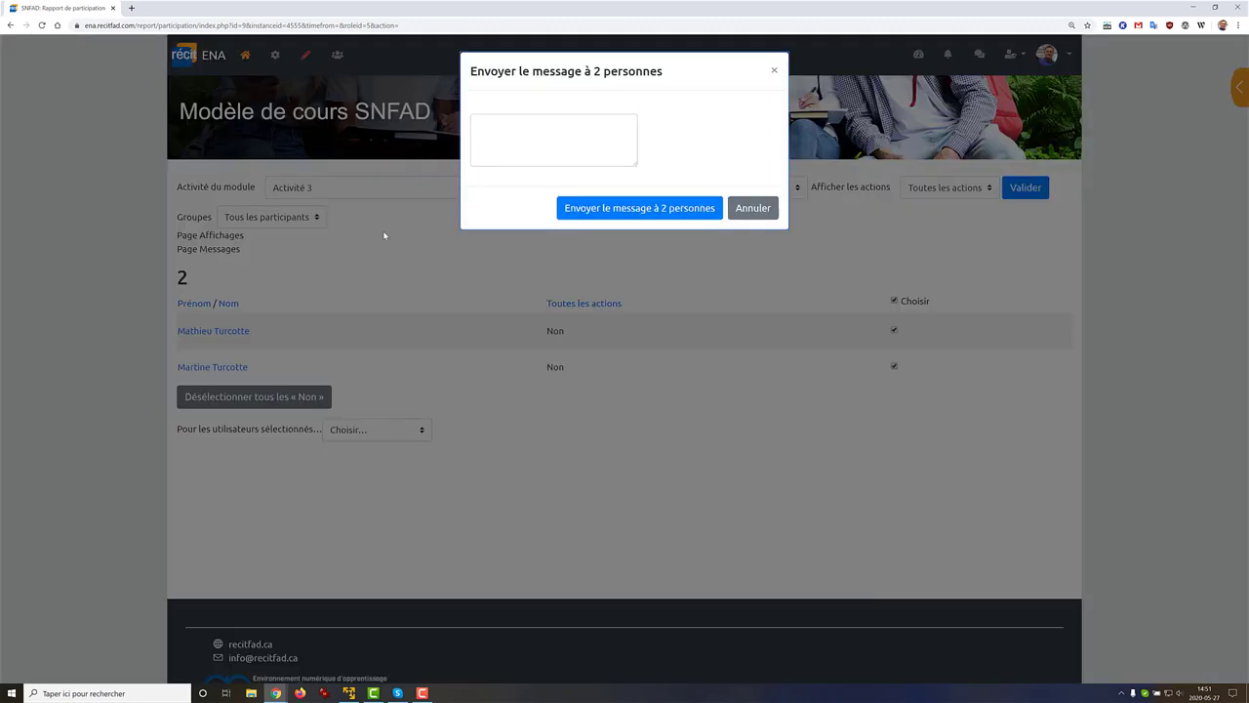
pyautogui.click(501, 148)
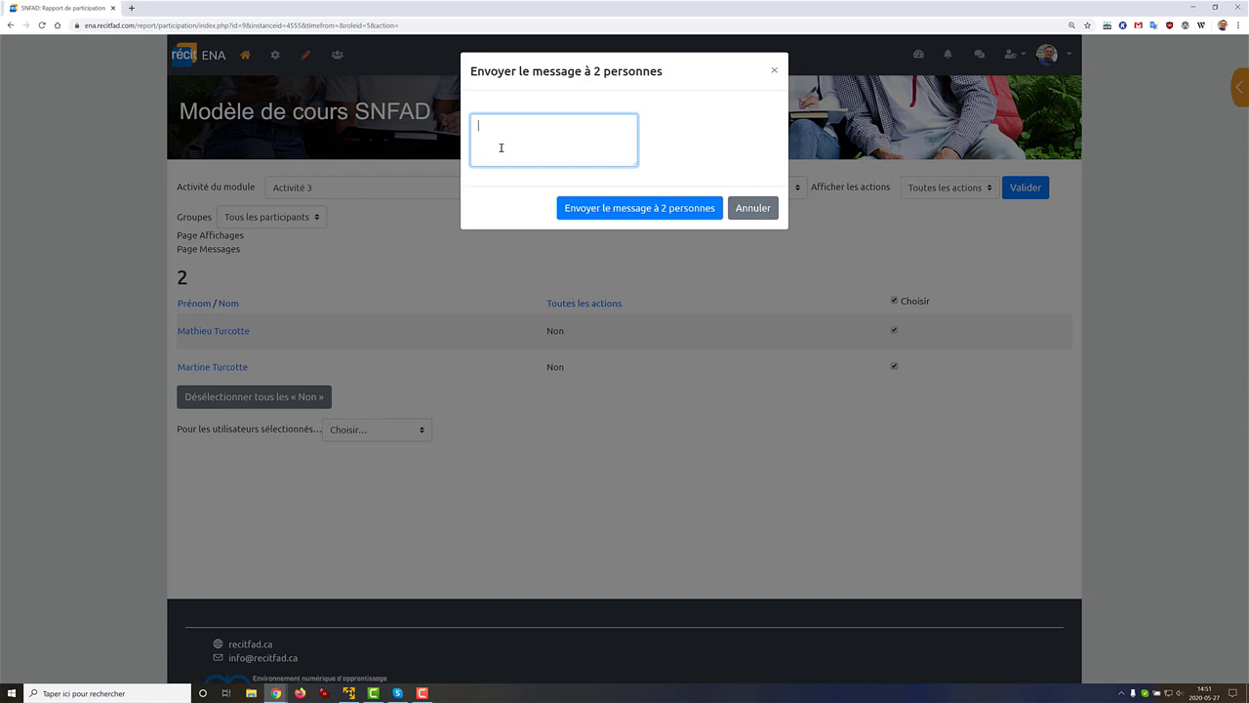